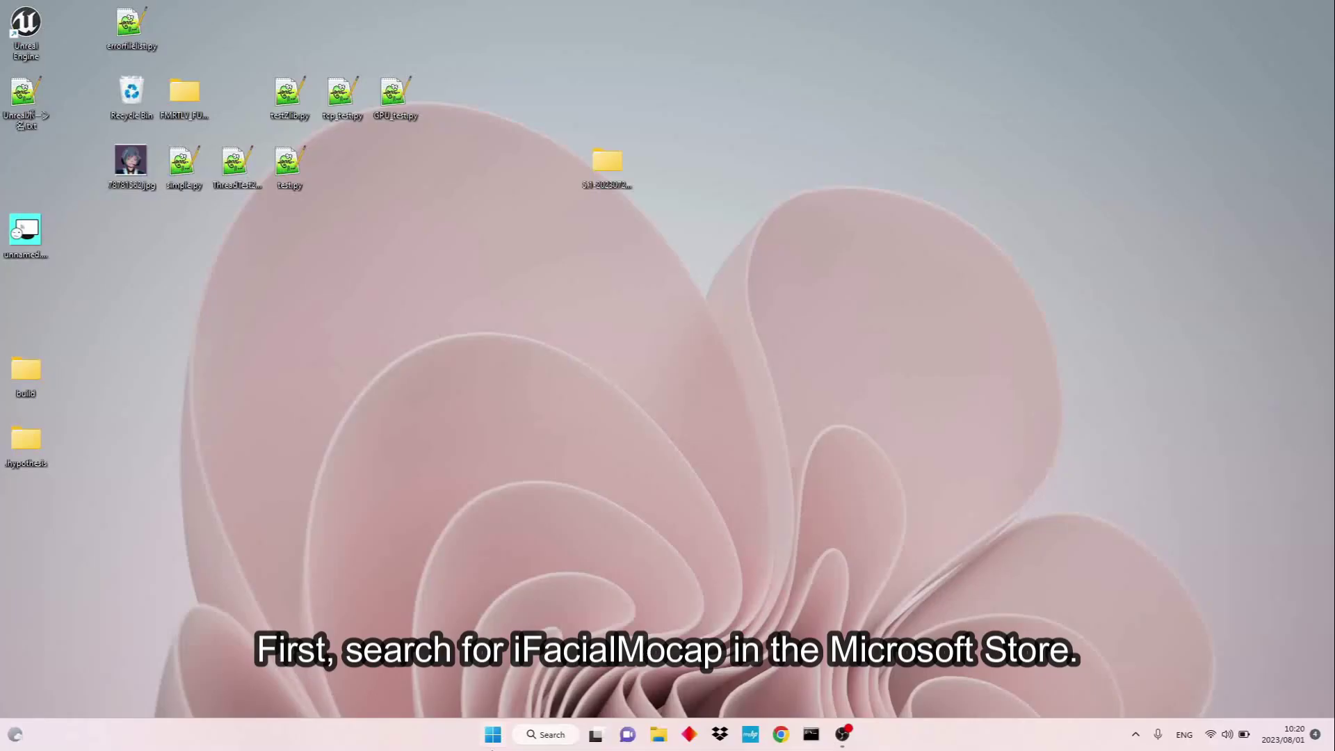
Bring up the Windows Start menu with its list of installed apps.
key("super")
Search the Store for iFacialMocap and install iFacialMocap Powered by NVIDIA Broadcast.
left_click(698, 334)
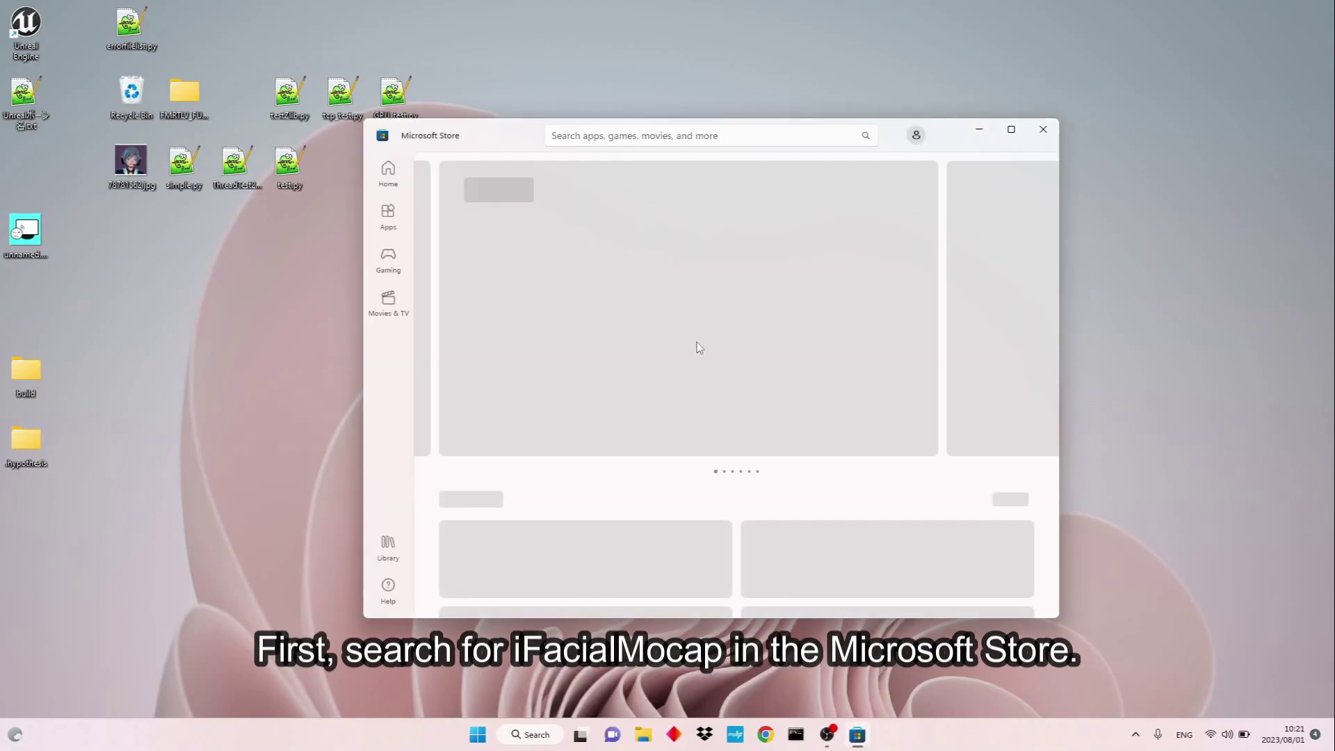
left_click(708, 133)
type("ifac")
key("Down")
key("Return")
left_click(644, 280)
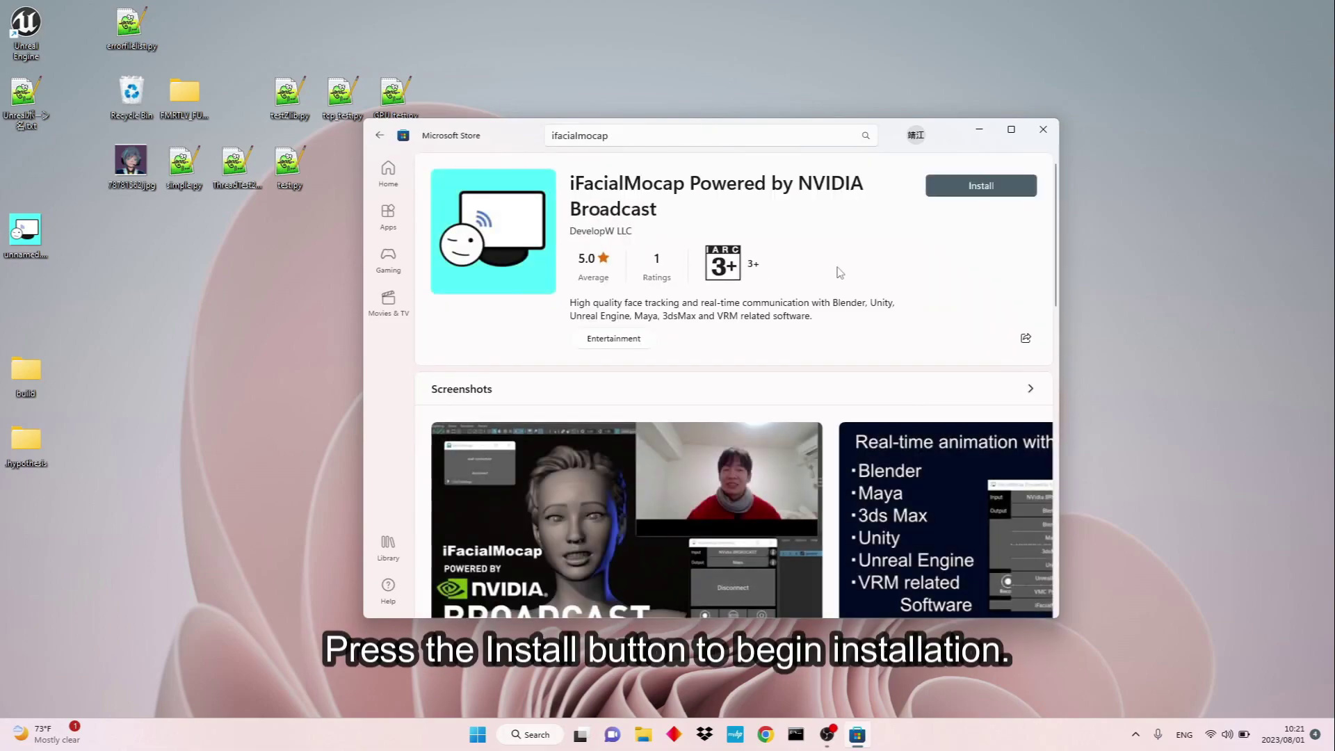
left_click(979, 188)
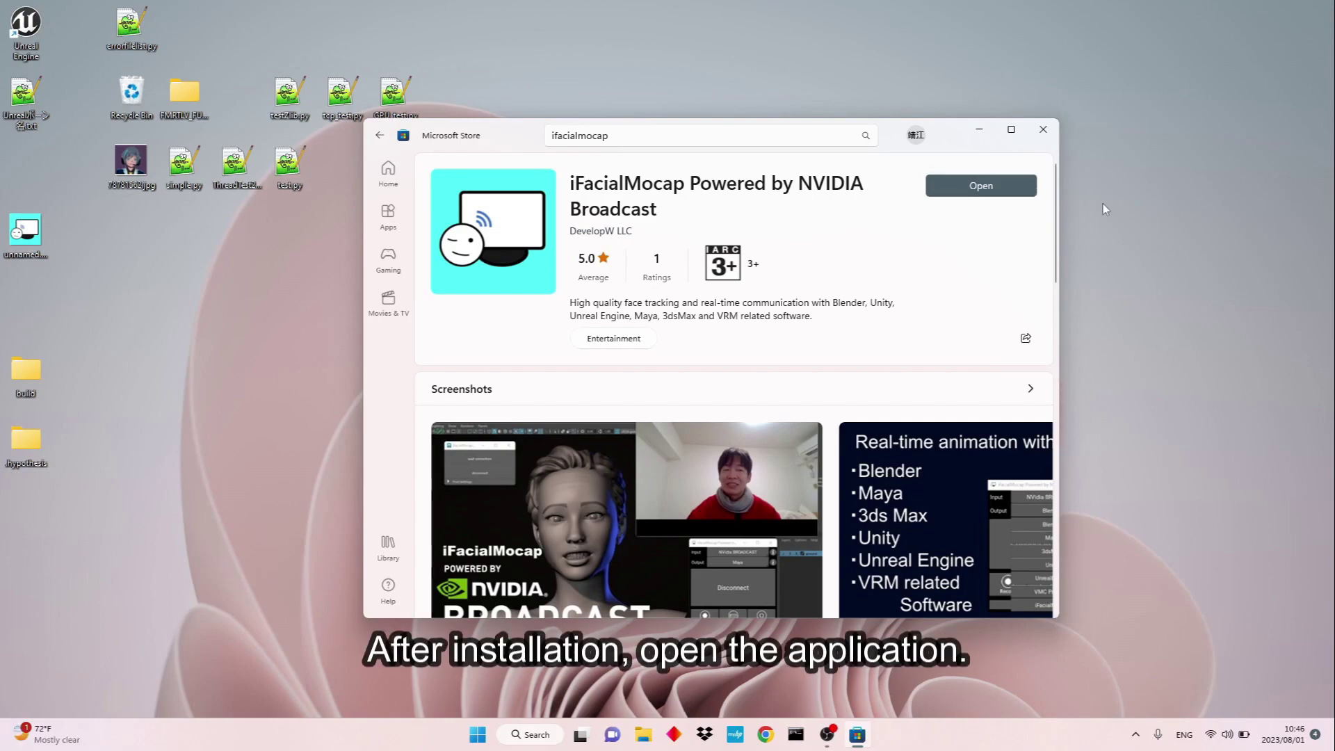
Launch iFacialMocap and dismiss the NVIDIA AR SDK required warning.
left_click(997, 192)
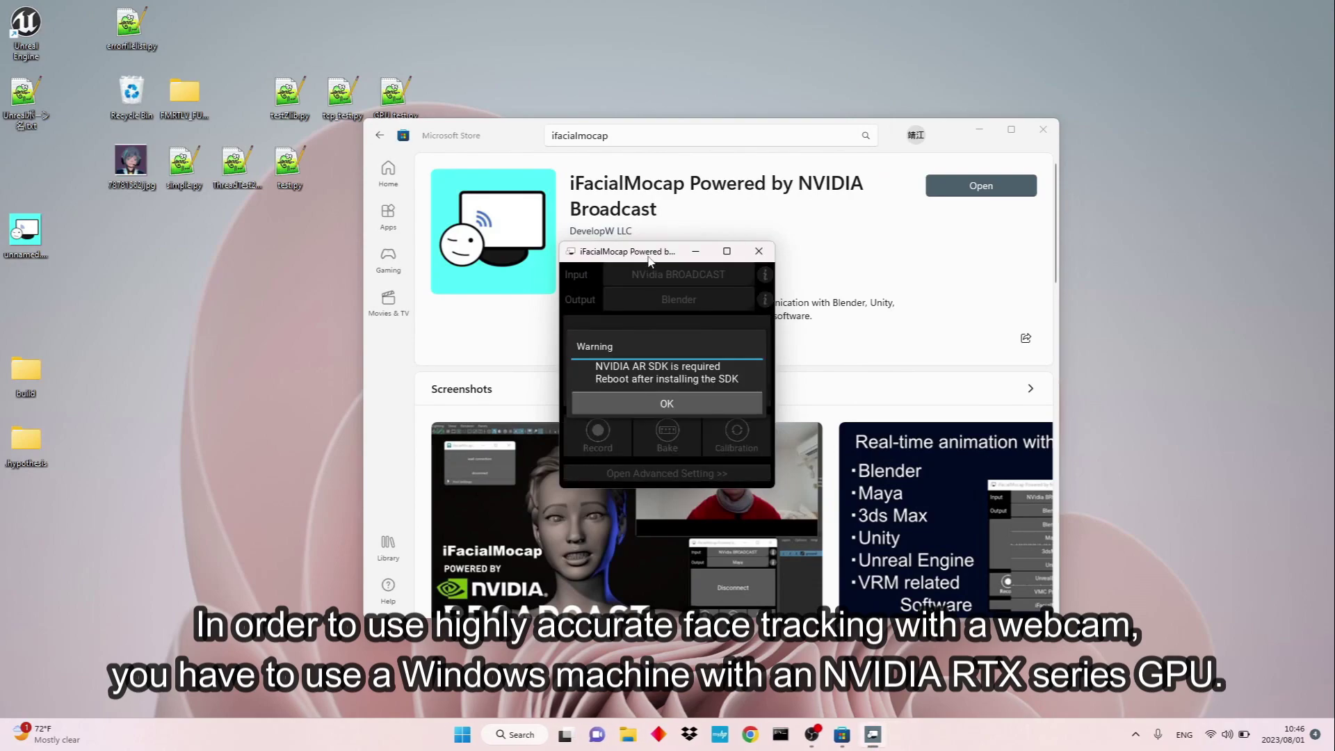
left_click_drag(646, 260, 293, 285)
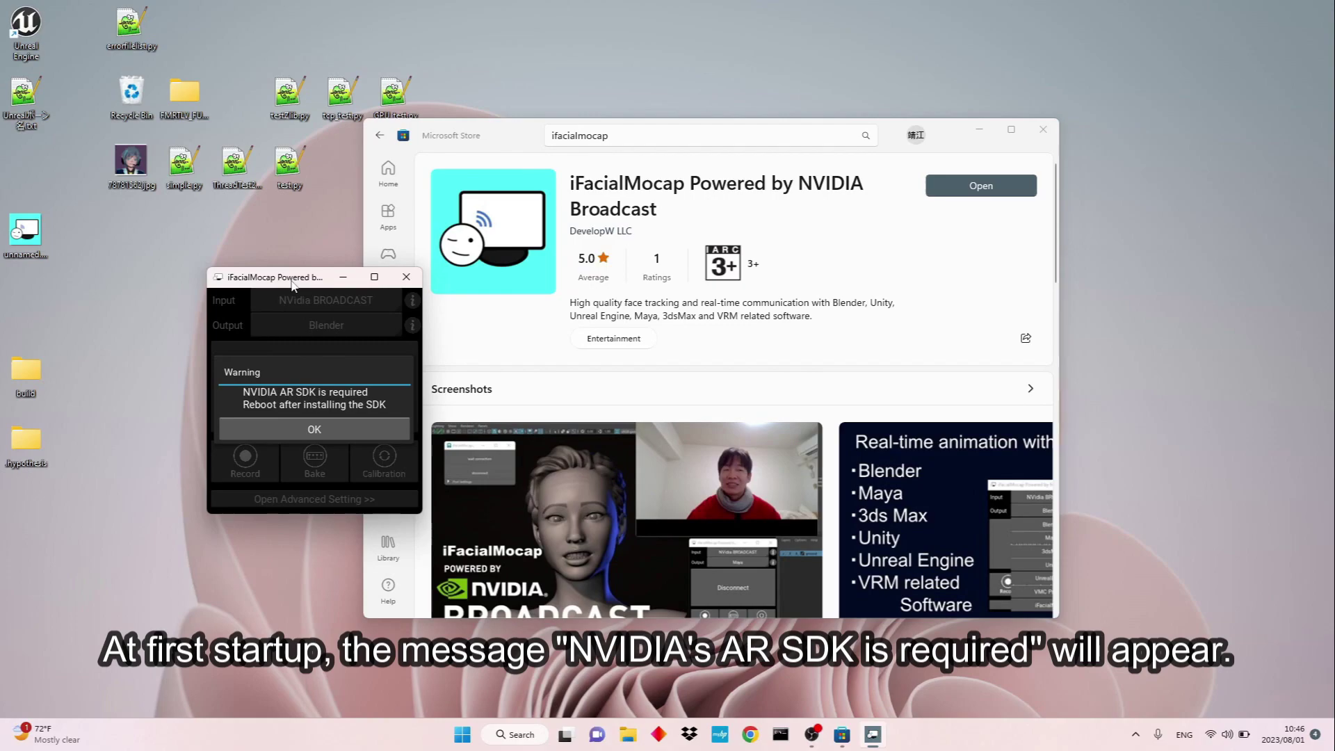
left_click(351, 425)
mouse_move(290, 286)
left_mouse_down()
mouse_move(262, 324)
mouse_move(221, 326)
left_mouse_up()
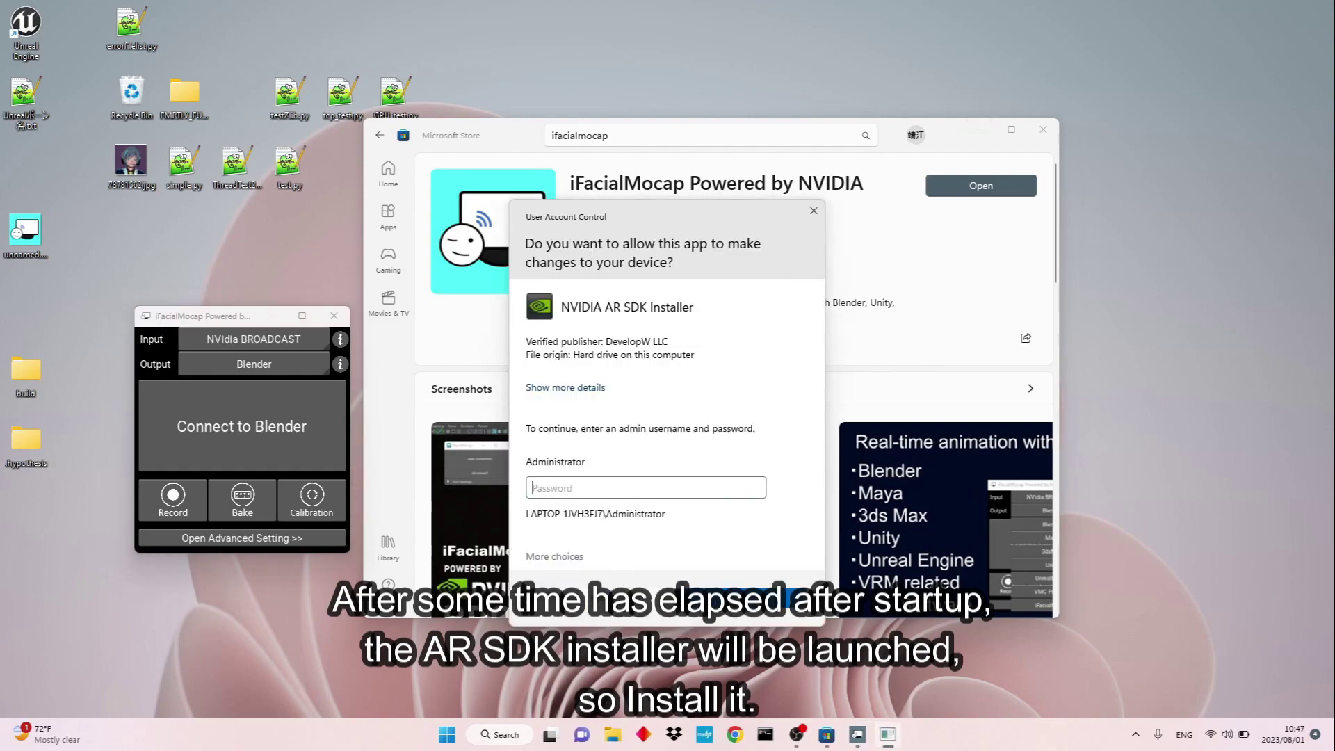
Install the NVIDIA AR SDK, then close and relaunch iFacialMocap.
key("Return")
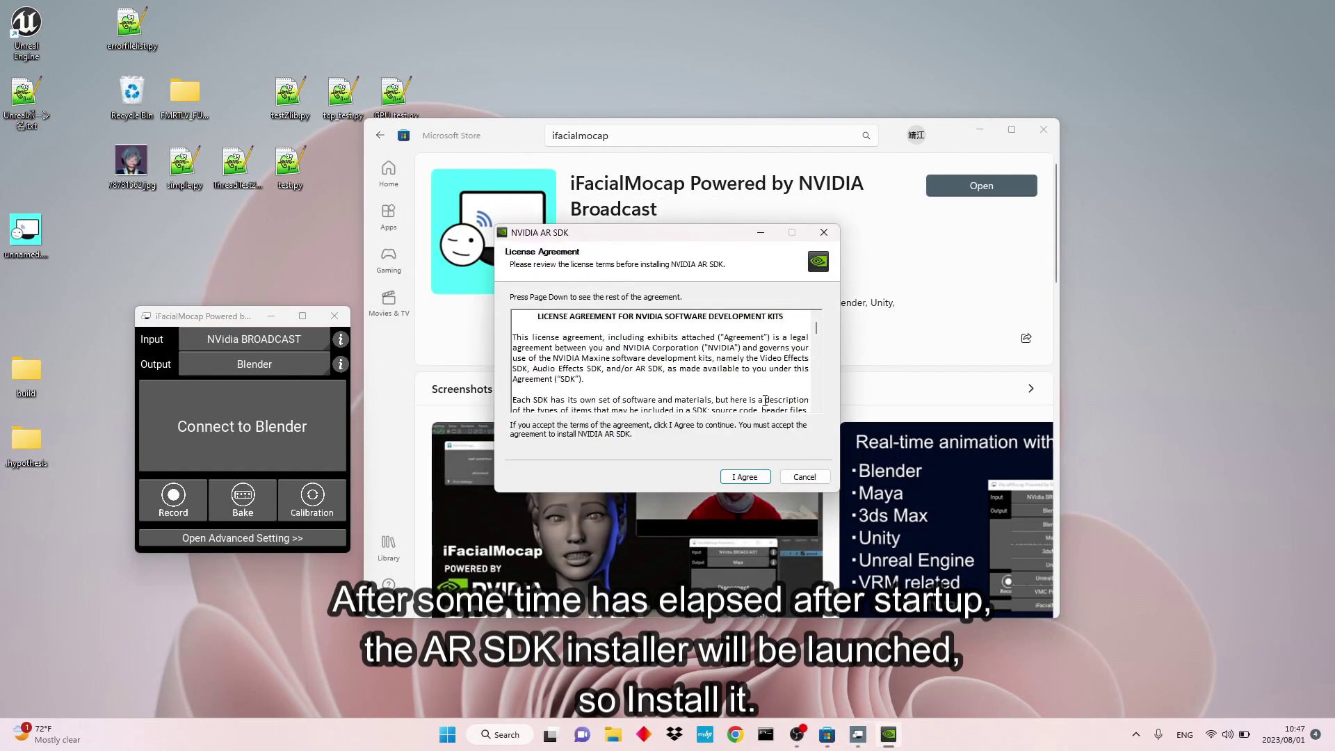
left_click(743, 477)
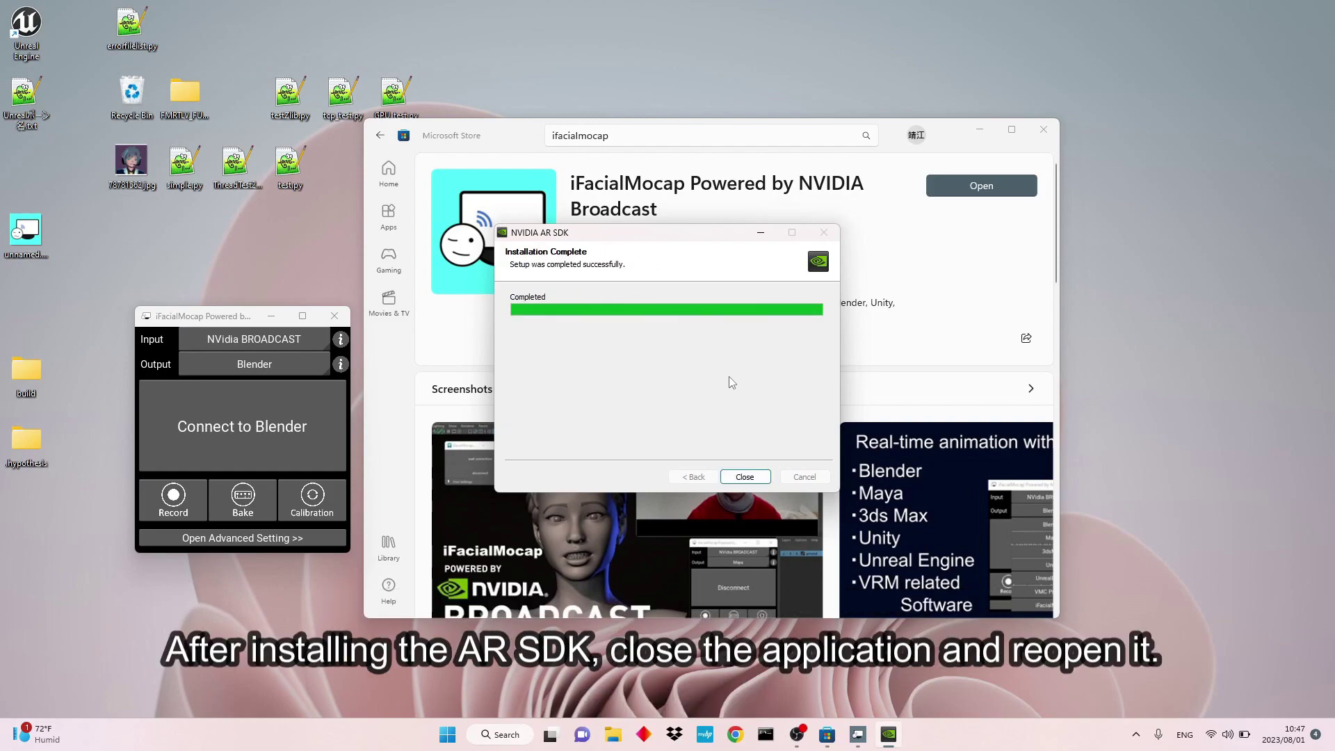
left_click(745, 477)
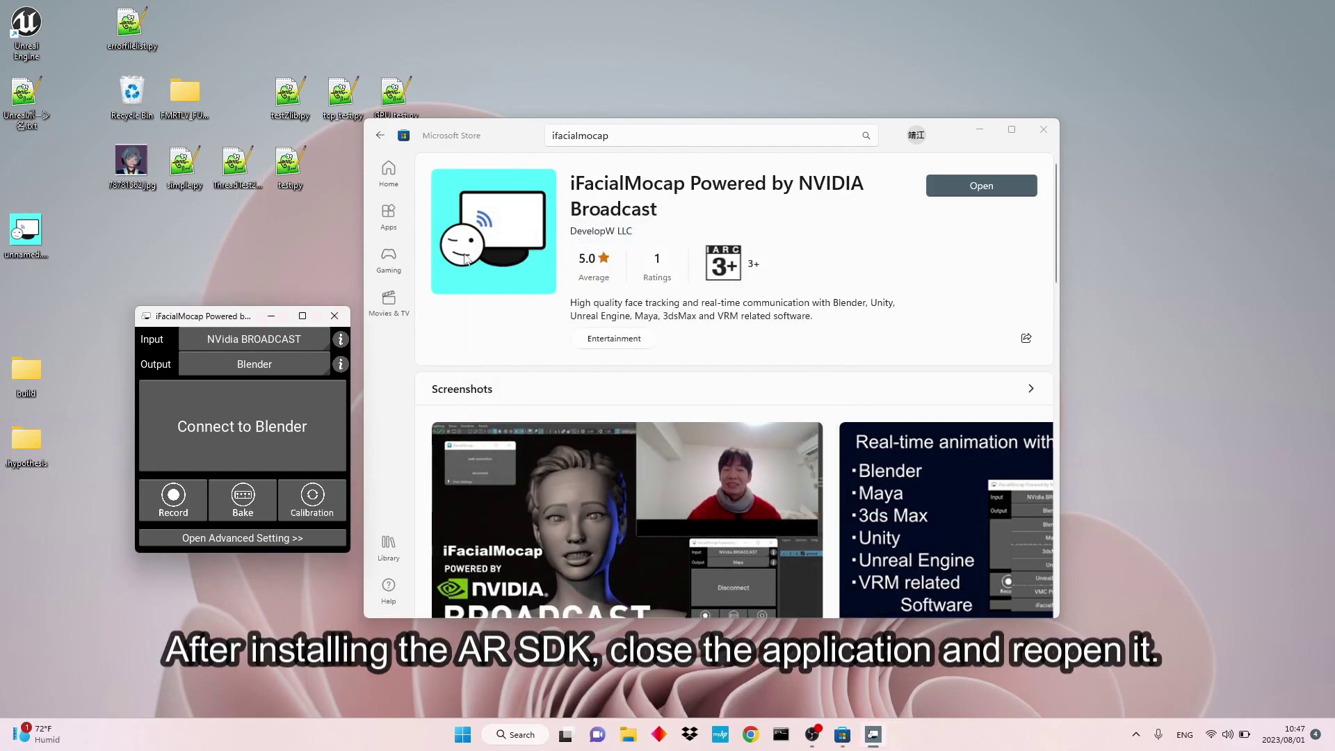
left_click(339, 315)
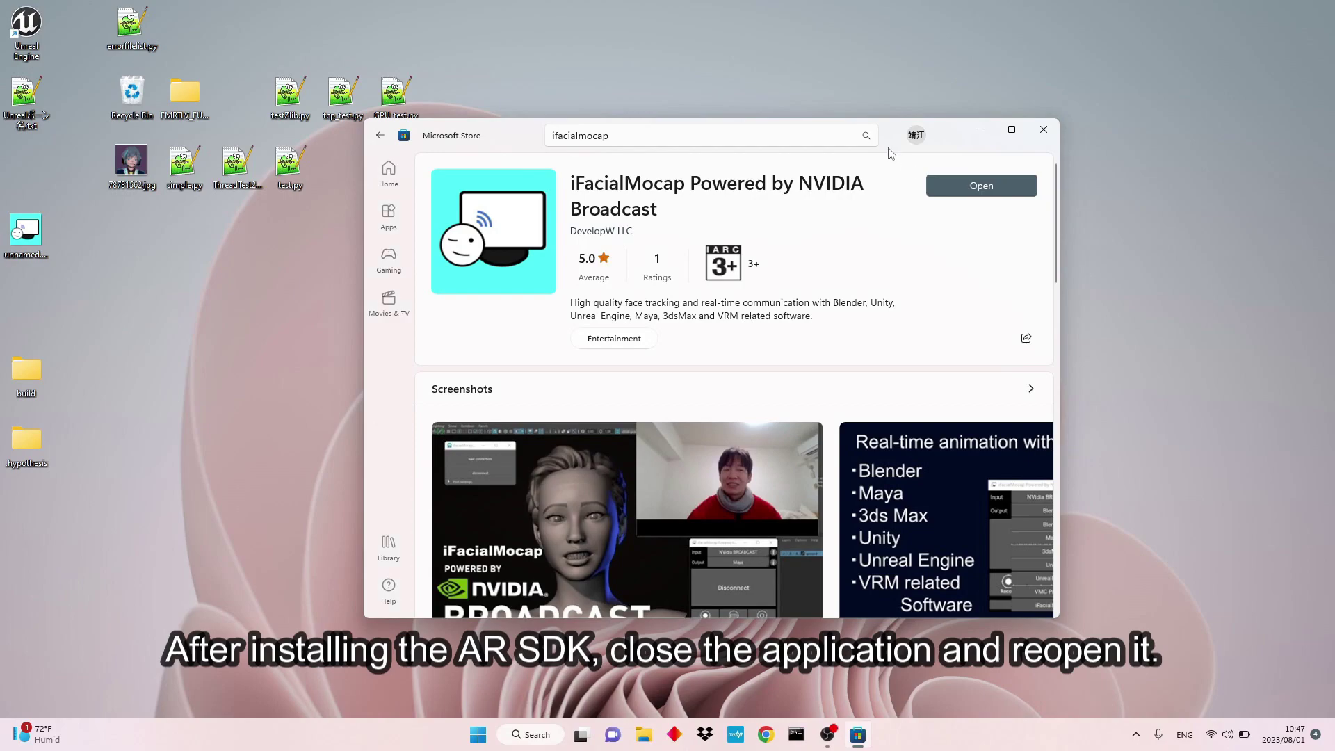
left_click(972, 184)
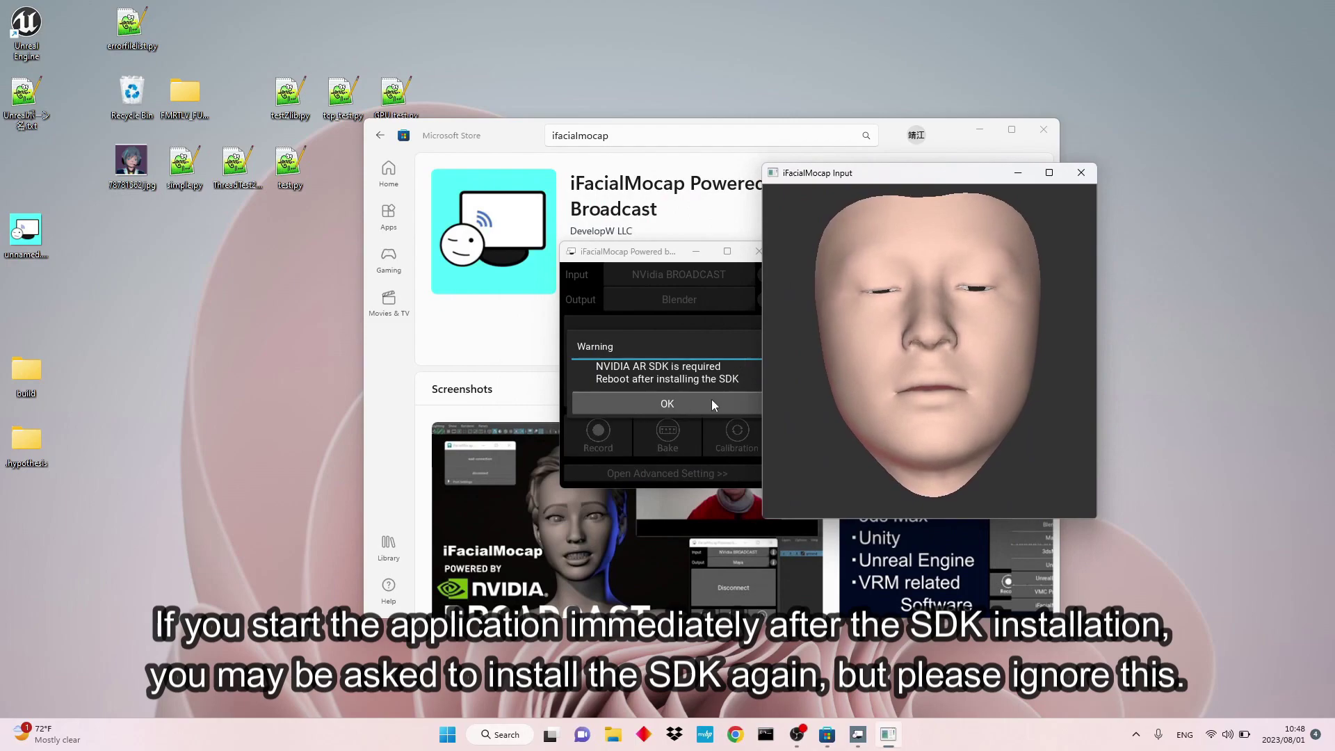
Acknowledge the repeated SDK warning, decline reinstalling the AR SDK, and move the window left.
left_click(668, 403)
left_click(741, 598)
left_click_drag(637, 260, 323, 255)
left_click(446, 410)
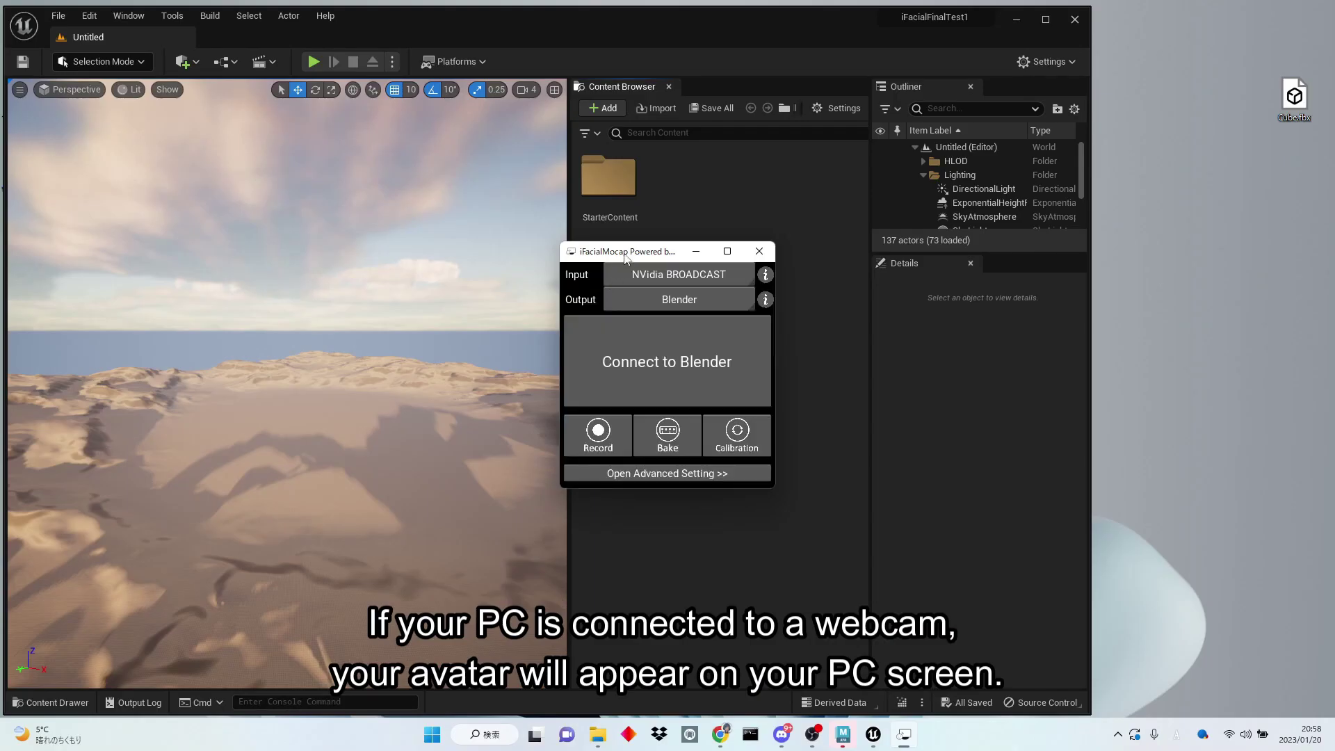
Place the app panel top-right, the face preview lower right, and set Output to UnrealEngine.
left_click_drag(626, 258, 1169, 49)
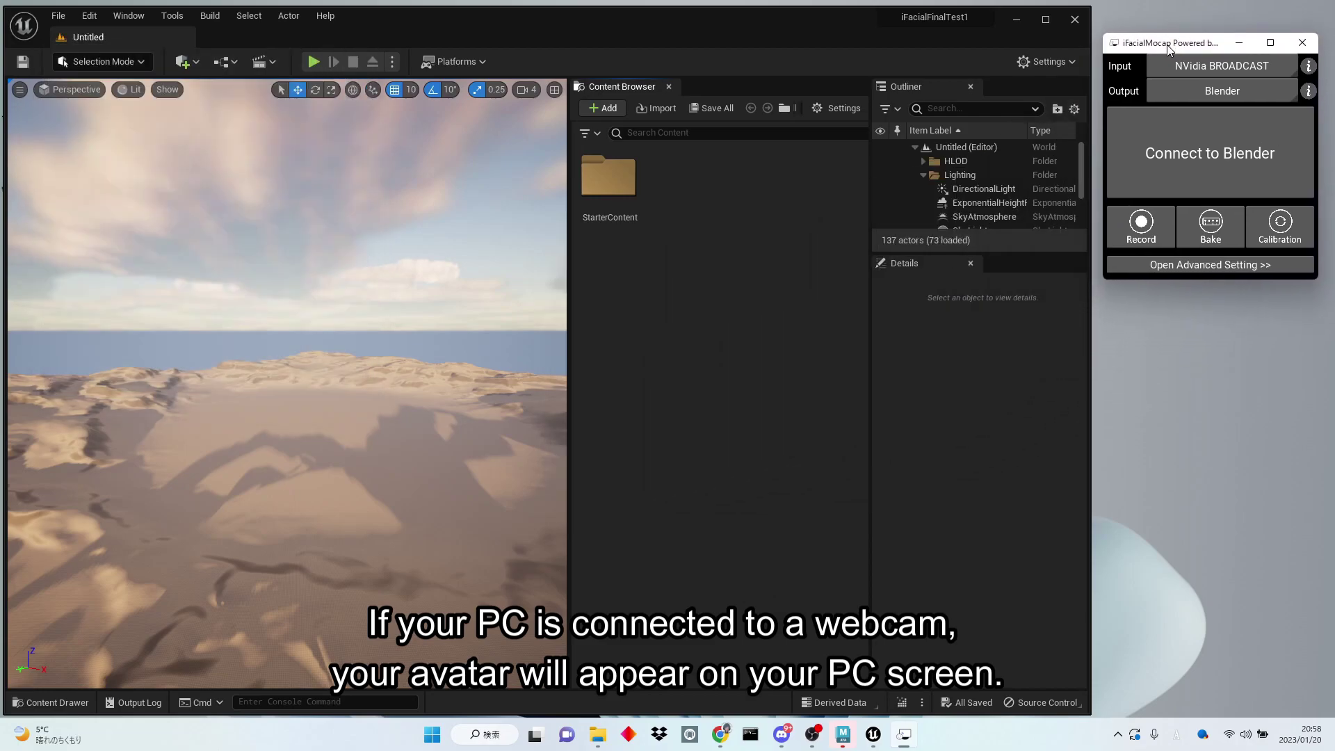
mouse_move(88, 164)
left_mouse_down()
mouse_move(874, 343)
mouse_move(1076, 522)
left_mouse_up()
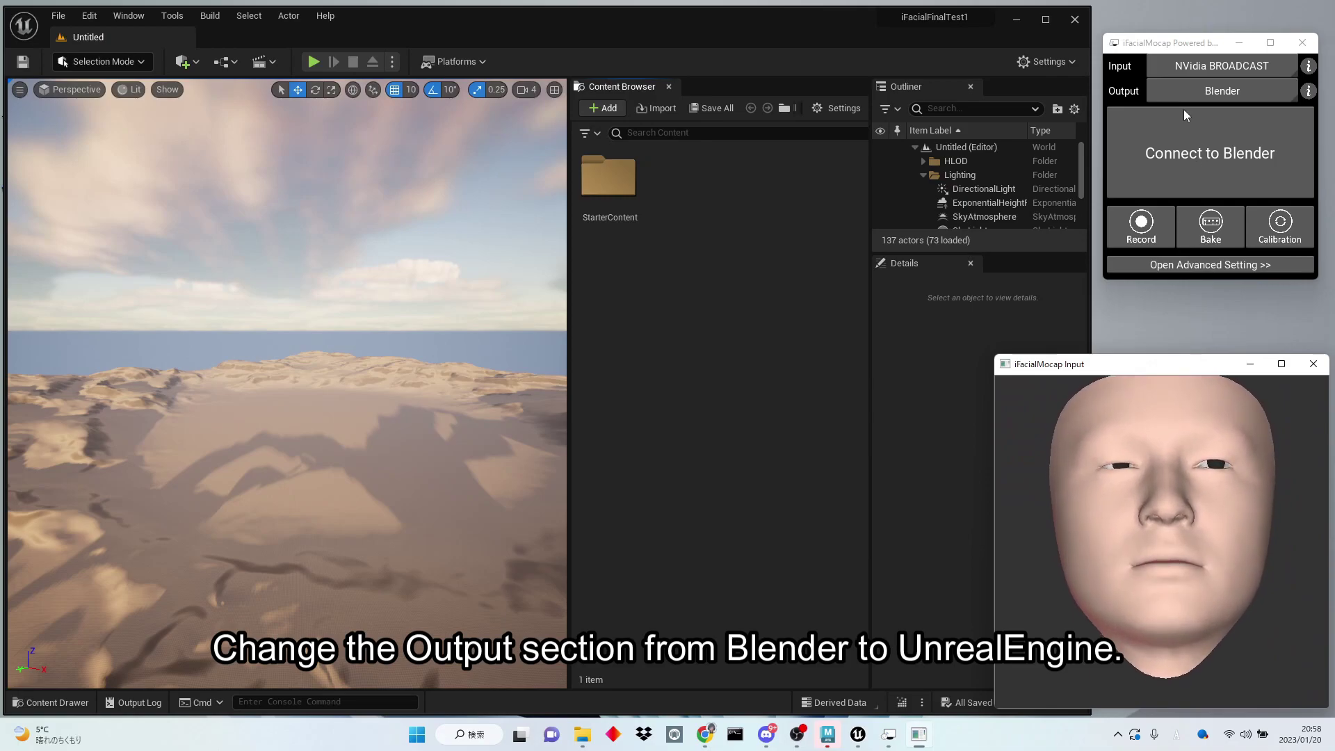
left_click(1213, 88)
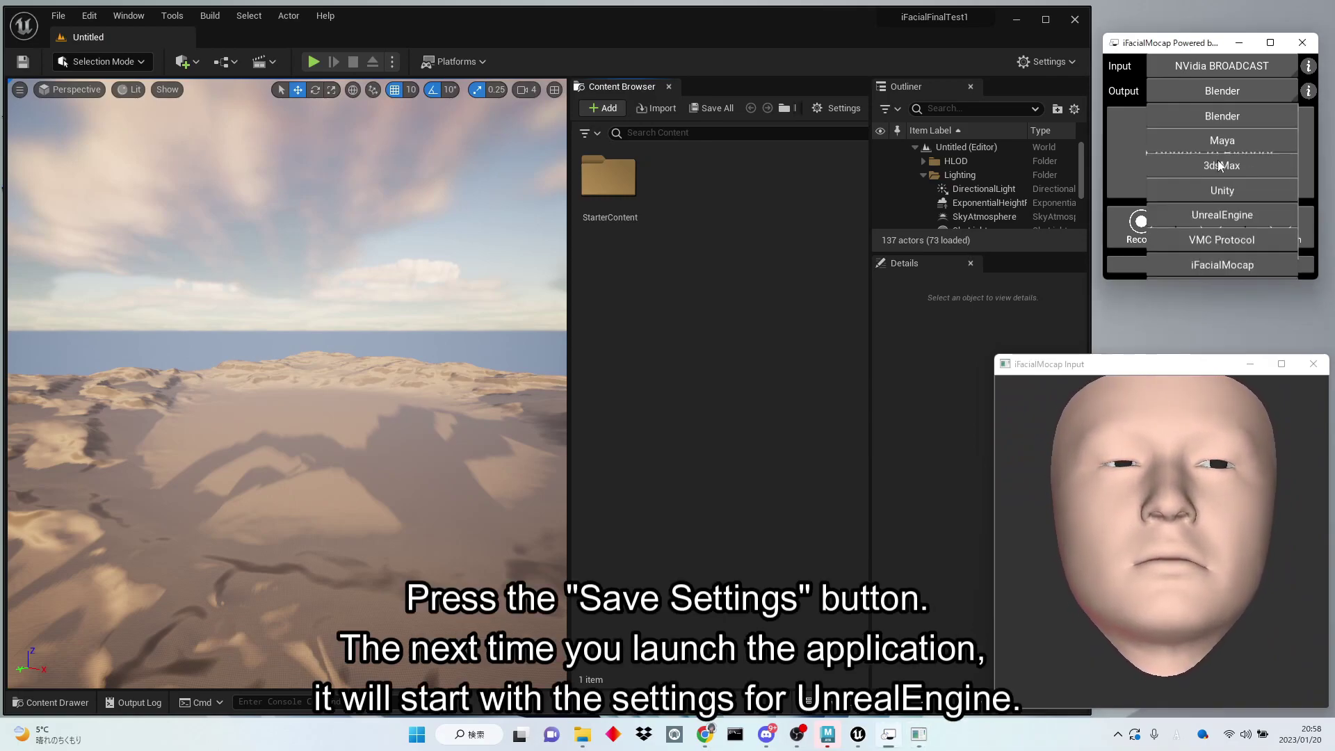
left_click(1226, 216)
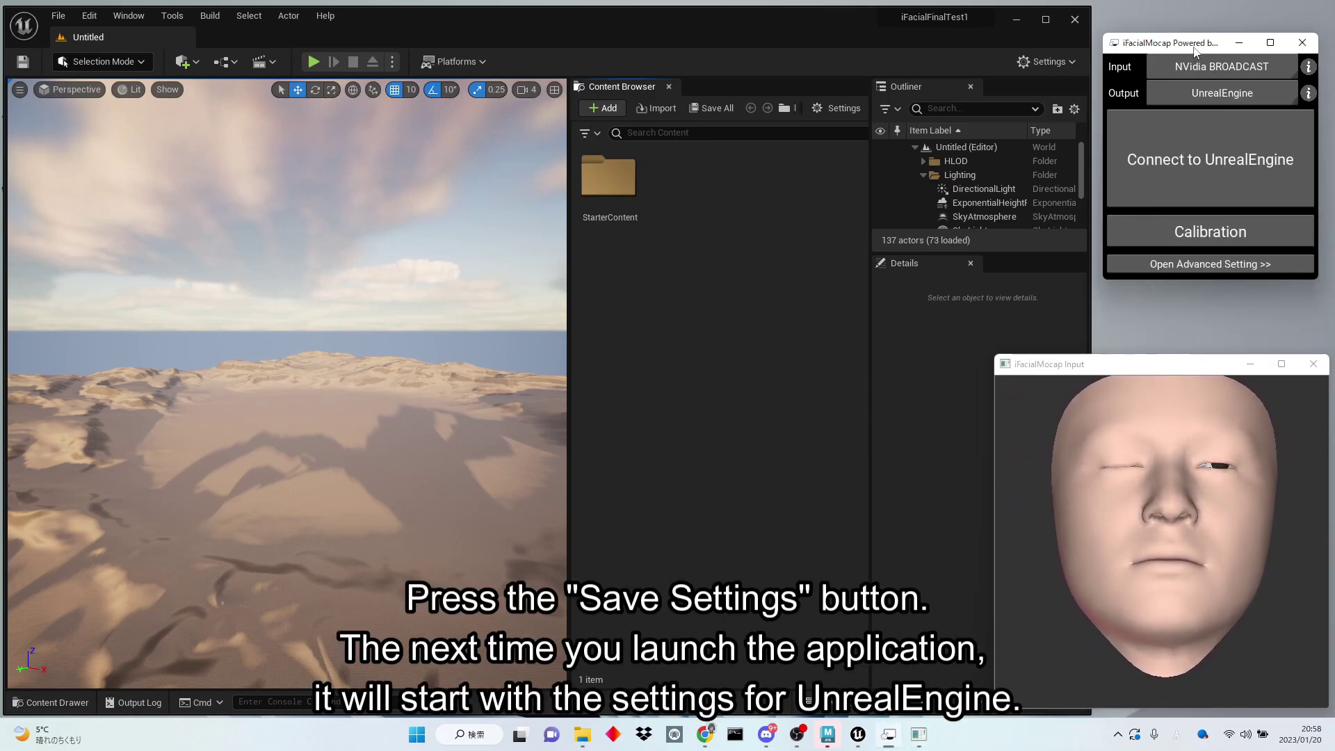
Expand and collapse the advanced settings while repositioning the app window.
left_click_drag(1194, 51, 1185, 54)
left_click(1214, 272)
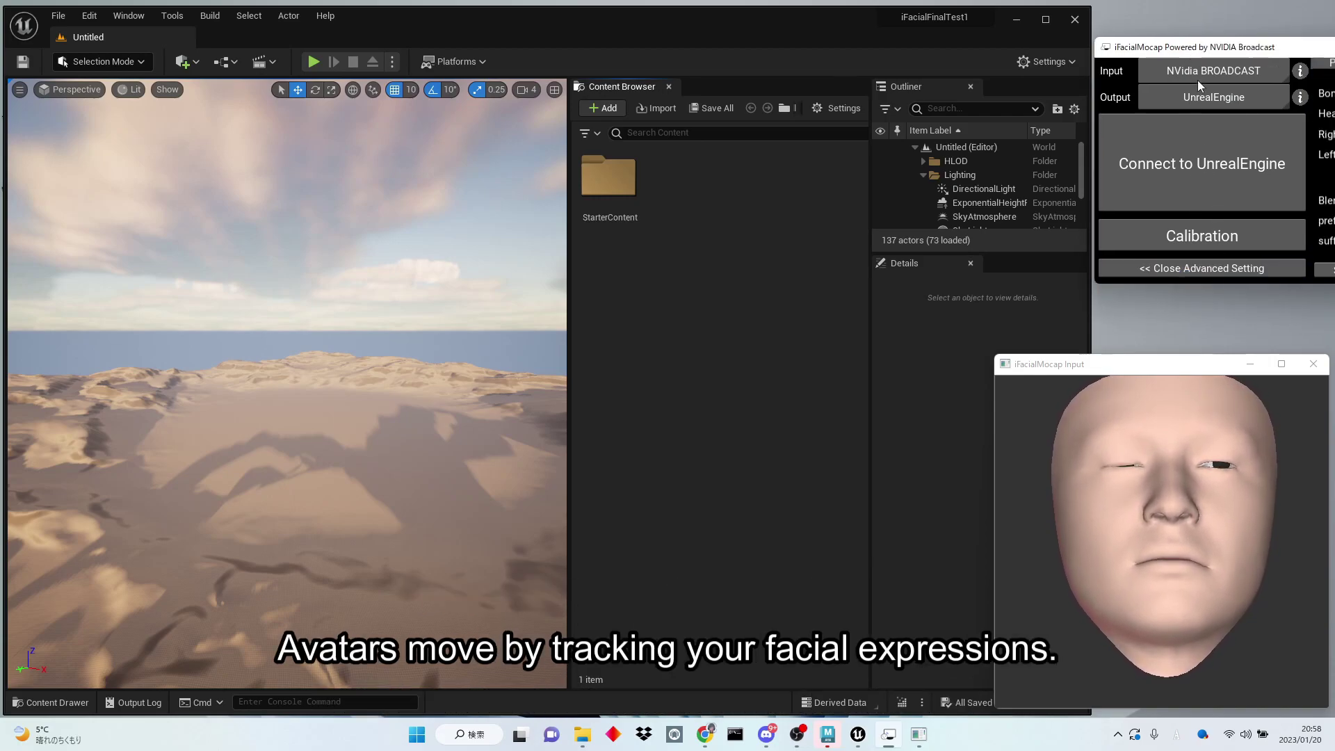
mouse_move(1210, 55)
left_mouse_down()
mouse_move(1027, 61)
mouse_move(1192, 63)
mouse_move(1192, 37)
left_mouse_up()
left_click(1080, 275)
Check the iFacialMocap plugin, then drag iFacialMocapTestObj_Unreal.fbx into the Content Browser.
left_click(91, 18)
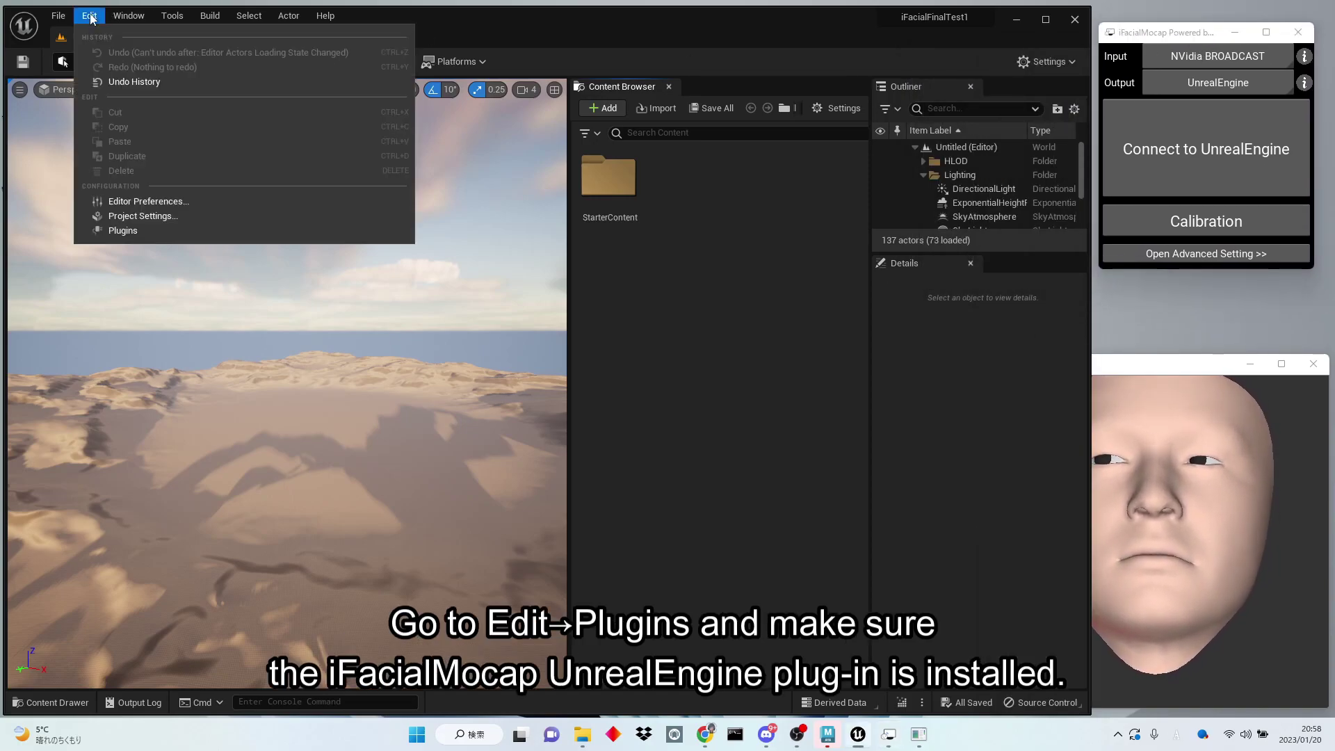
left_click(122, 230)
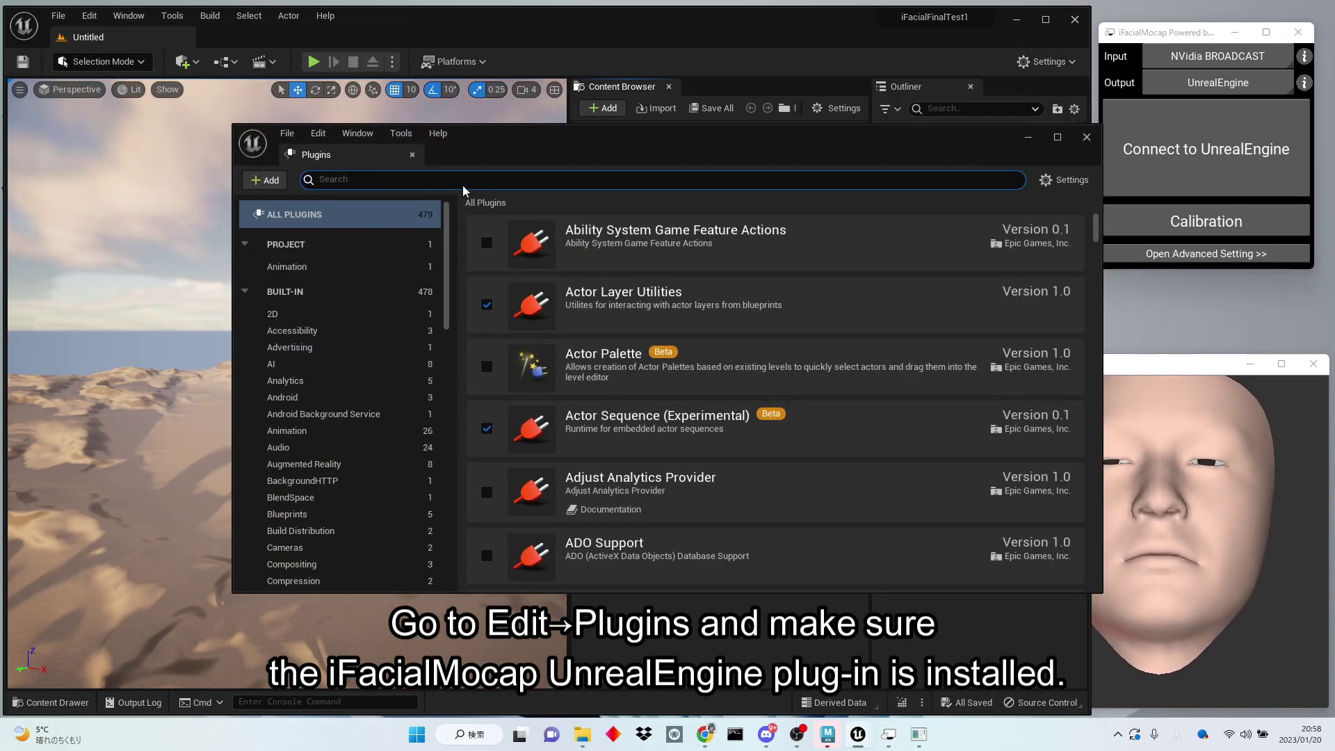
type("ifac")
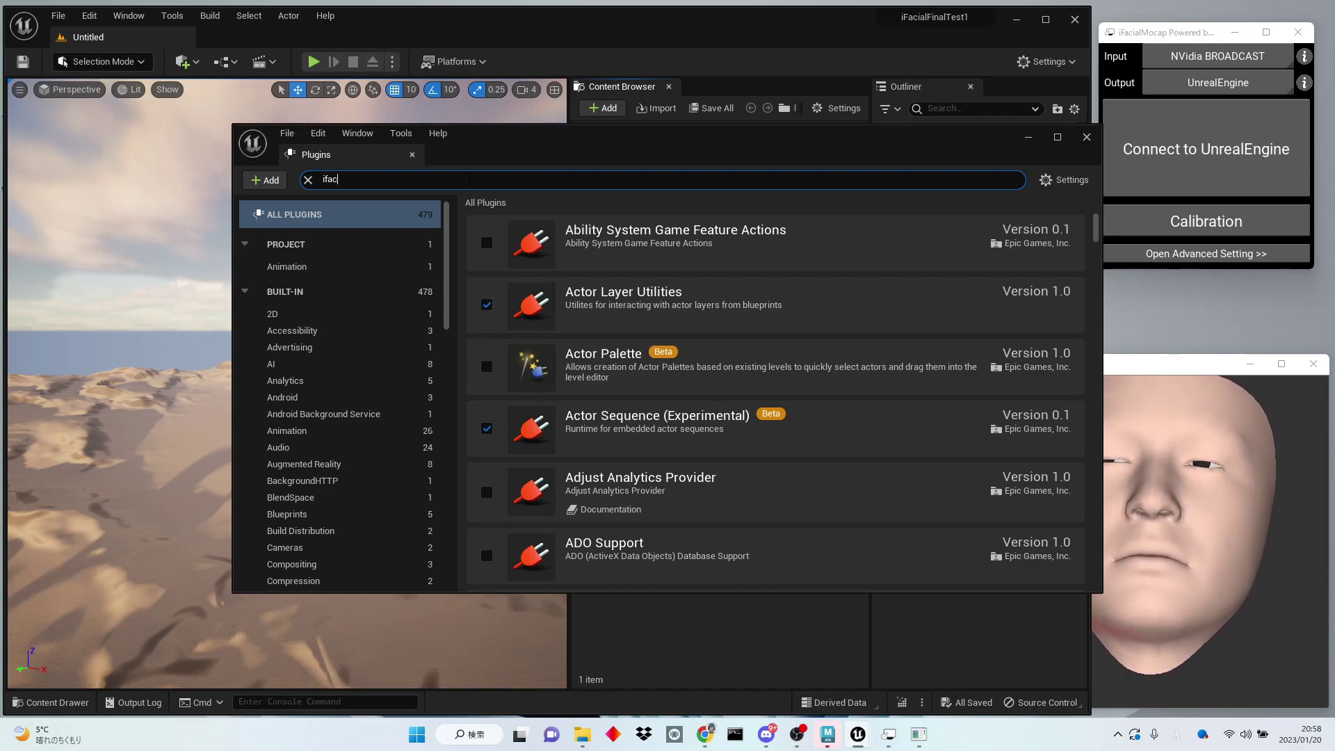
type("ial")
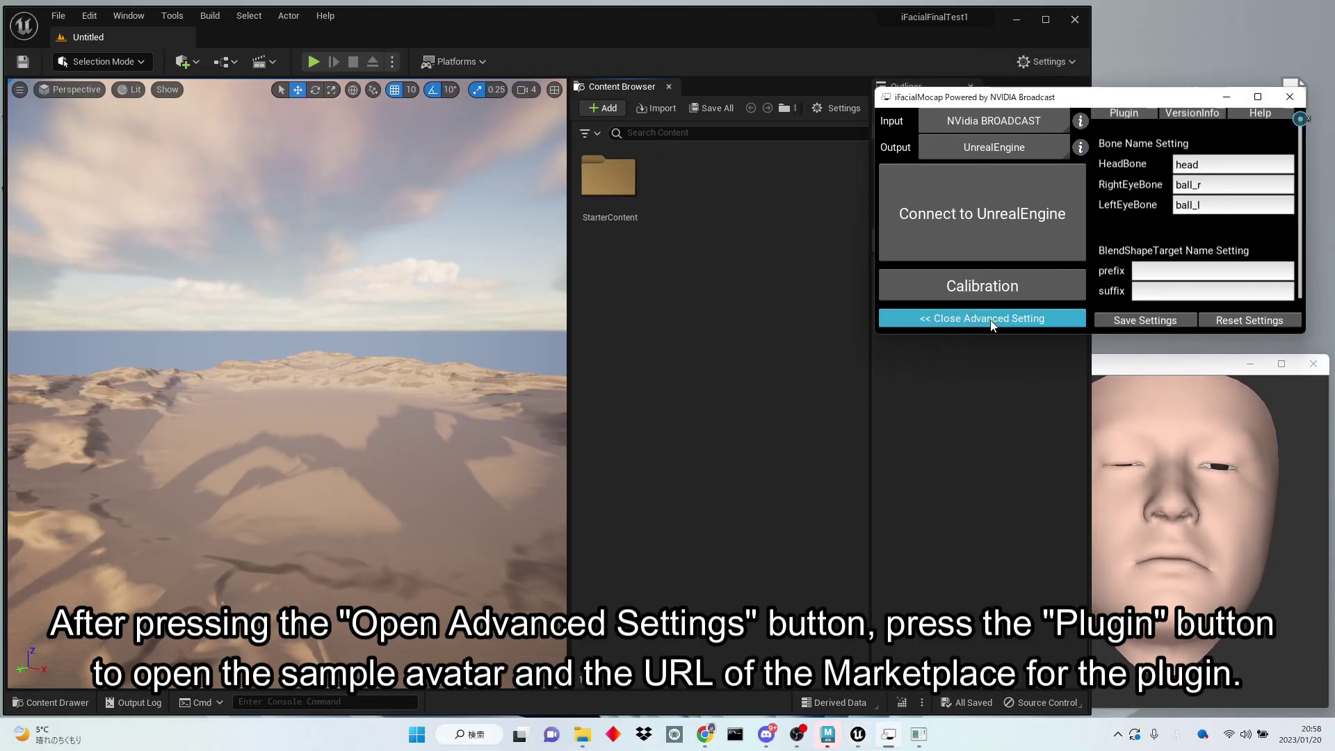
left_click(1123, 113)
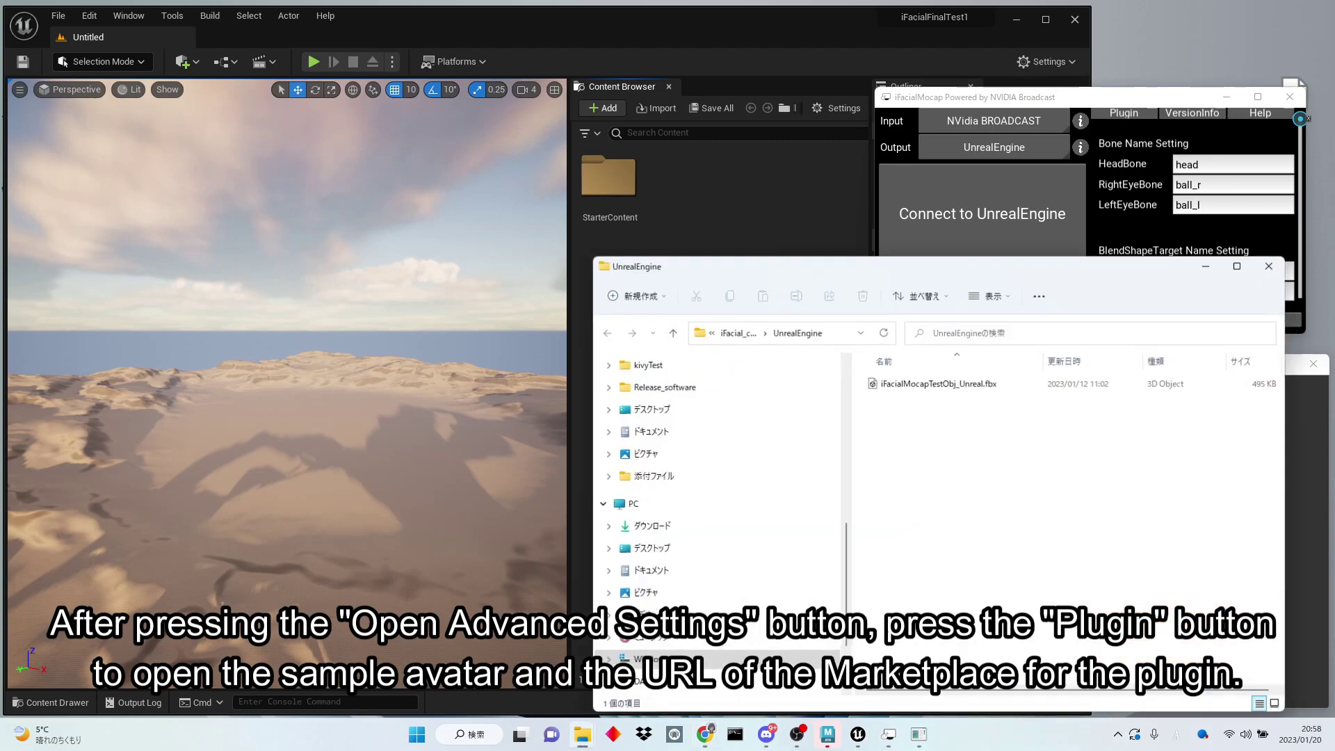
left_click_drag(988, 271, 1021, 345)
left_click(1023, 465)
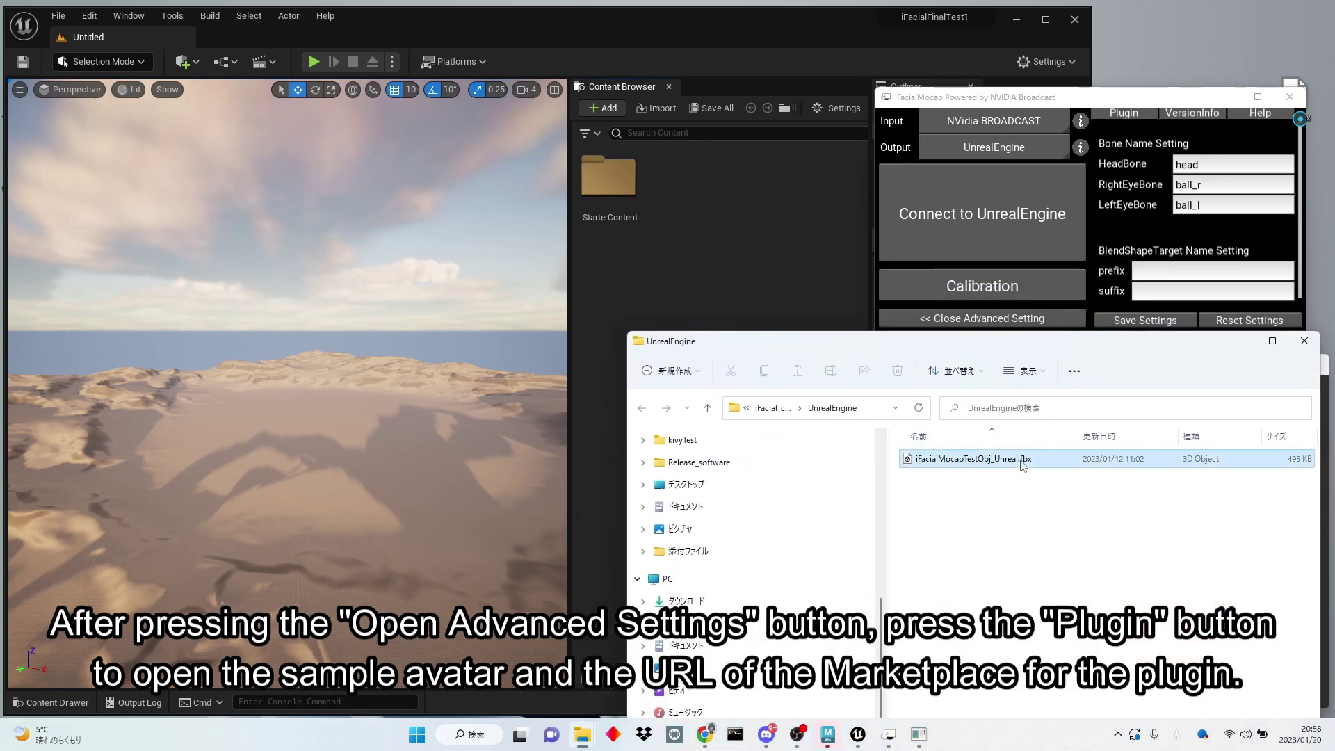
left_click_drag(713, 267, 710, 262)
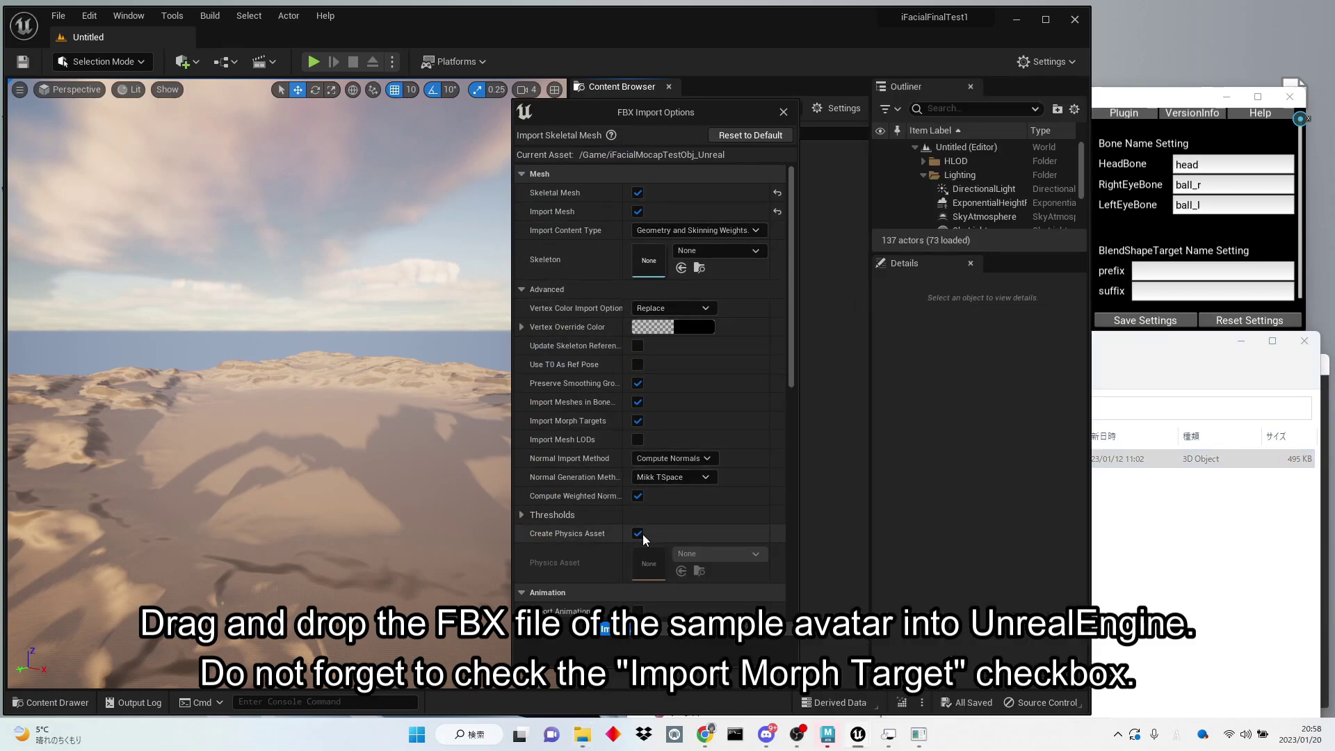
Import the avatar with morph targets and close the Message Log.
left_click(668, 657)
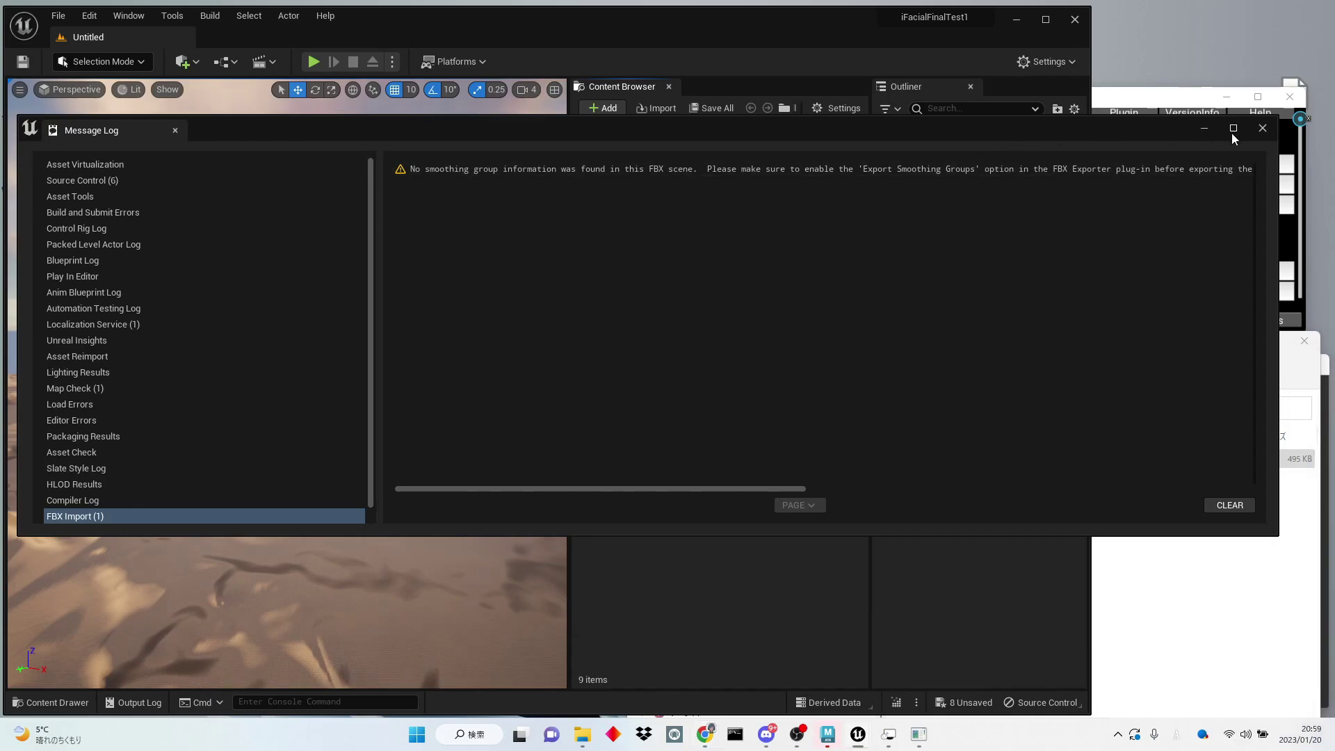
left_click(1261, 130)
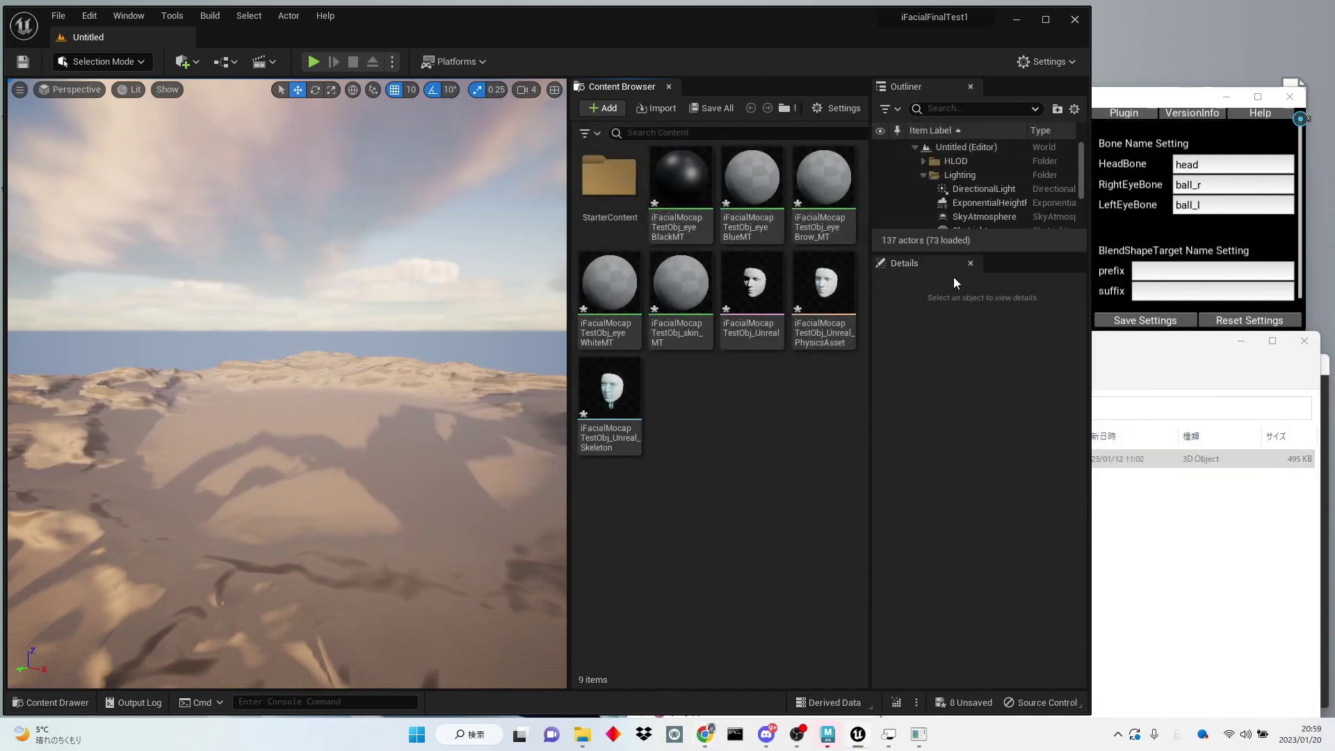
Create an Animation Blueprint for iFacialMocapTestObj_Unreal_Skeleton, keeping the name NewAnimBlueprint.
right_click(757, 422)
mouse_move(835, 459)
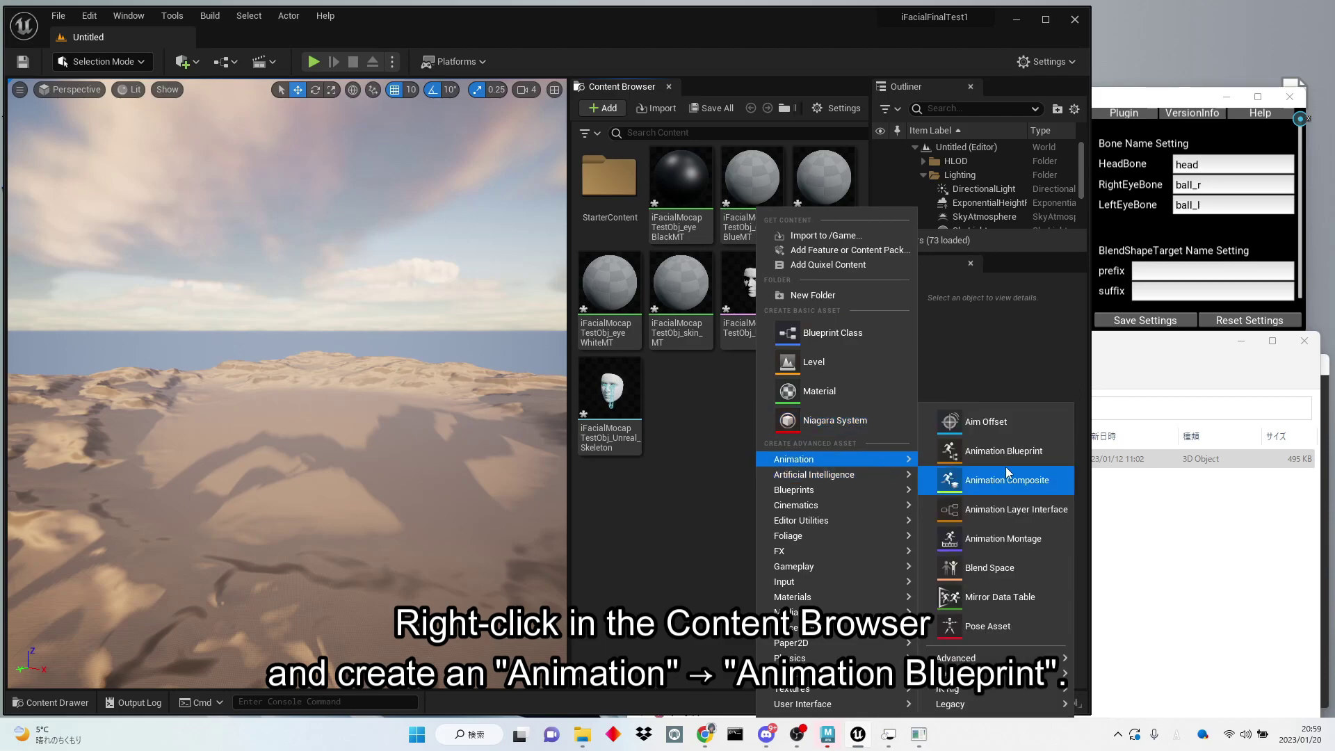
left_click(996, 451)
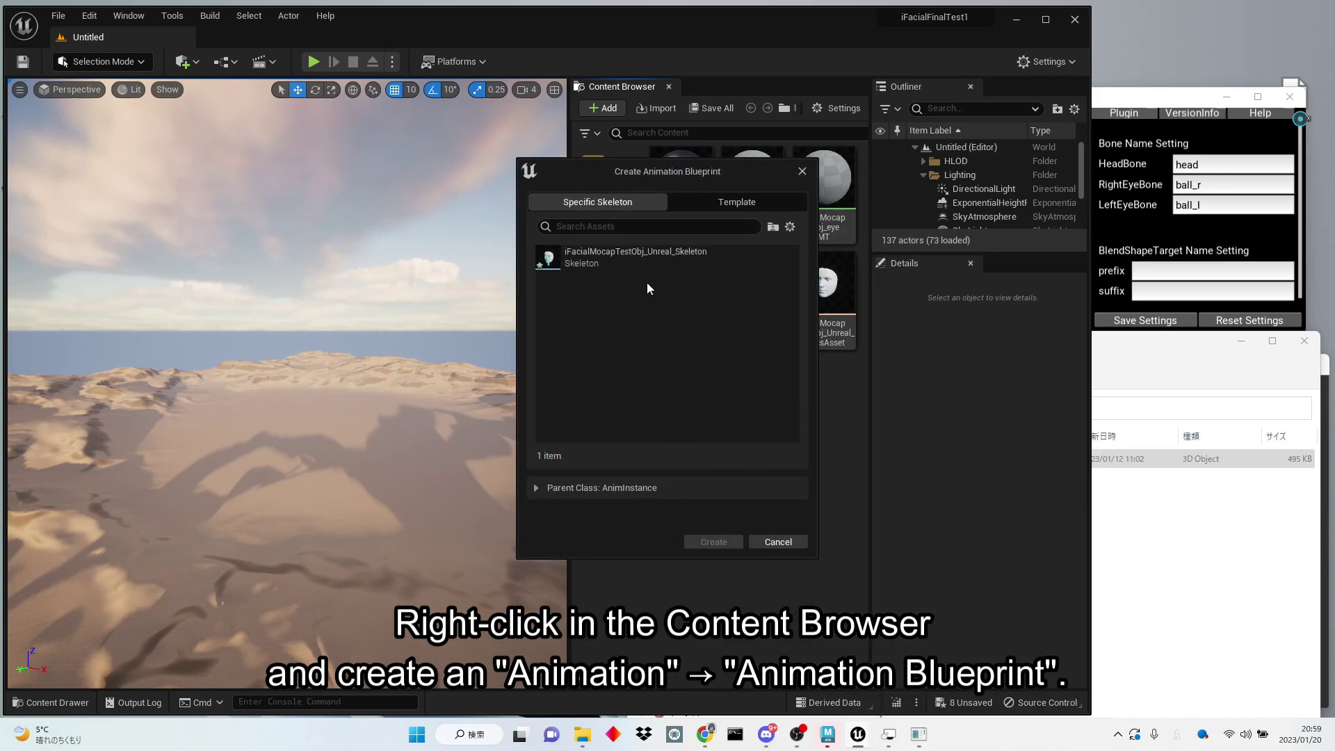
left_click(611, 262)
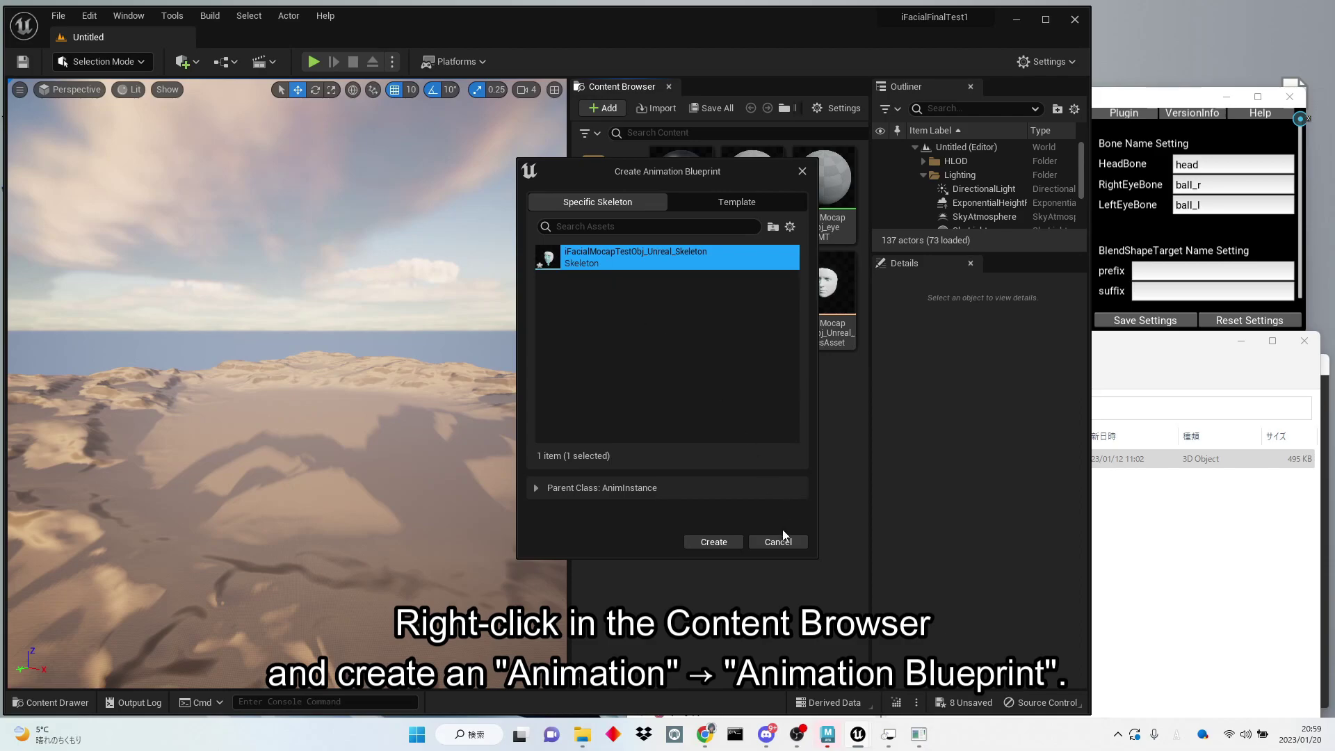
left_click(720, 541)
key("Return")
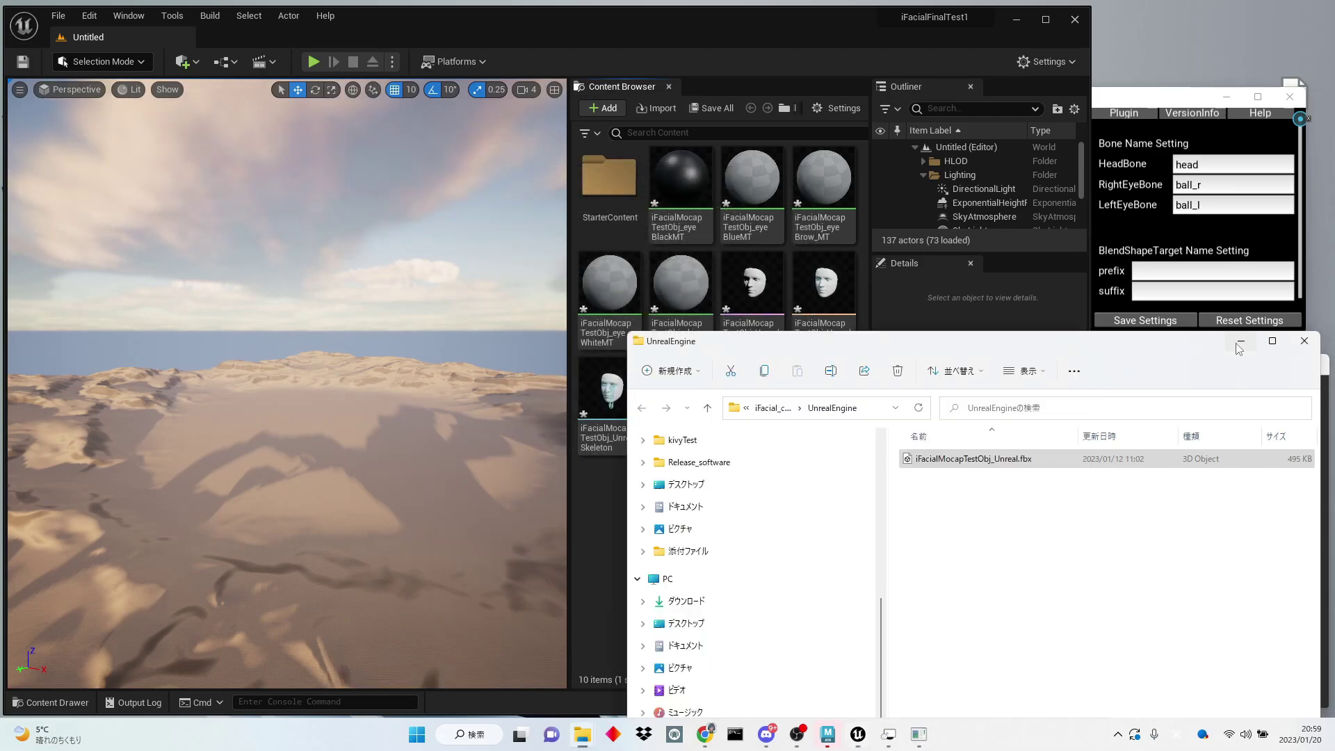
Open NewAnimBlueprint and add an iFacialMocap node to the AnimGraph.
double_click(682, 402)
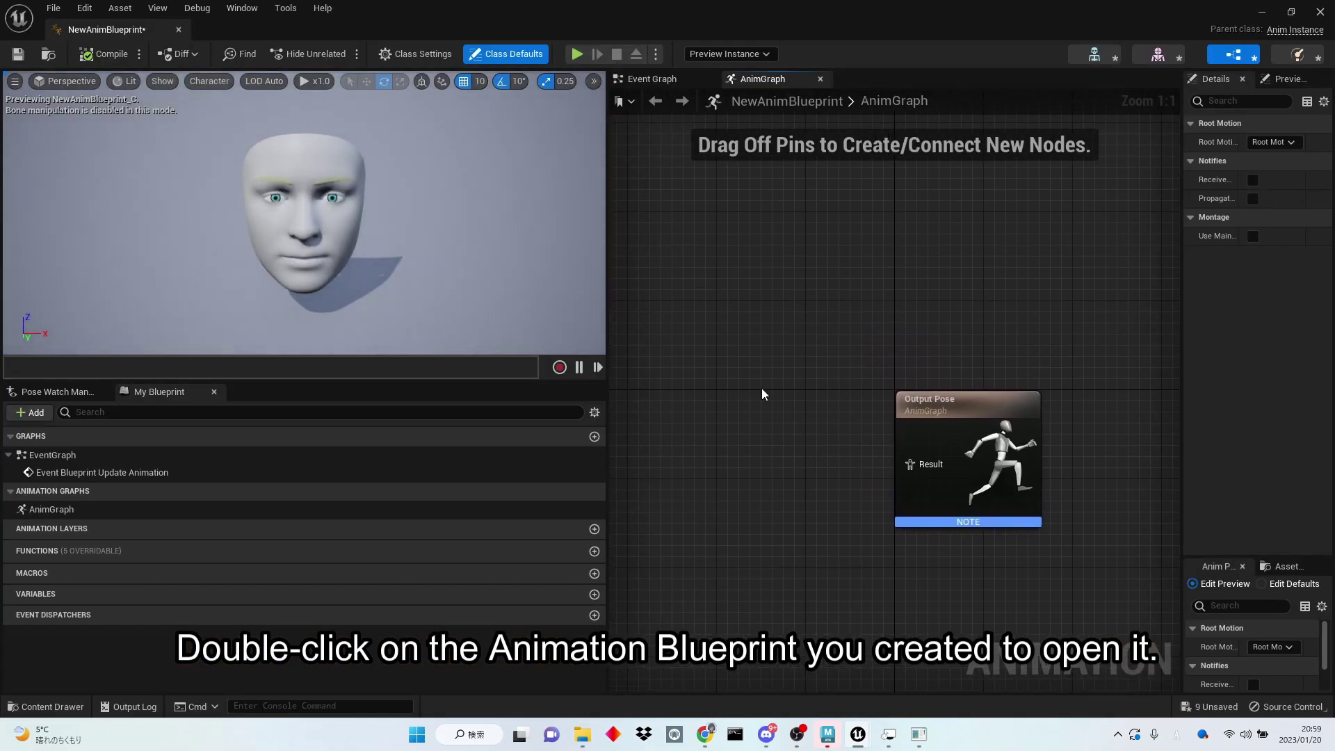
right_click_drag(762, 389, 852, 328)
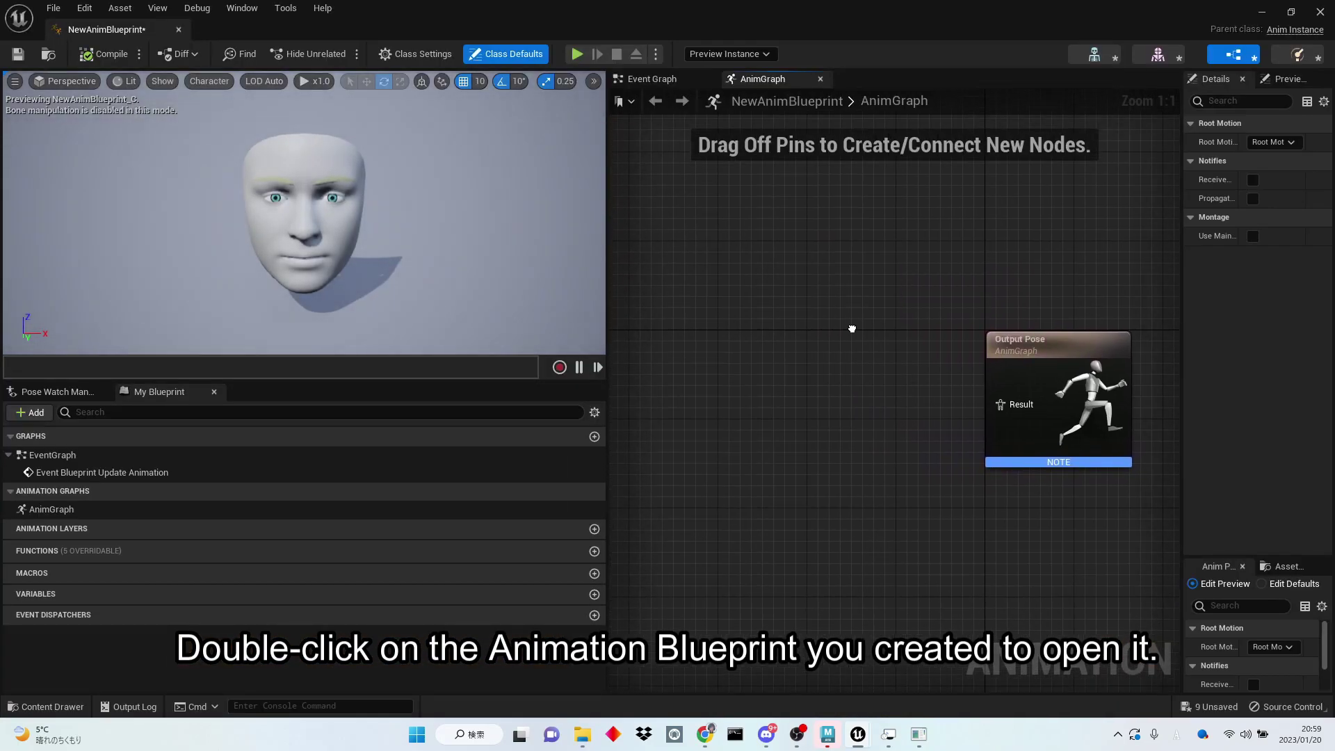
right_click(768, 332)
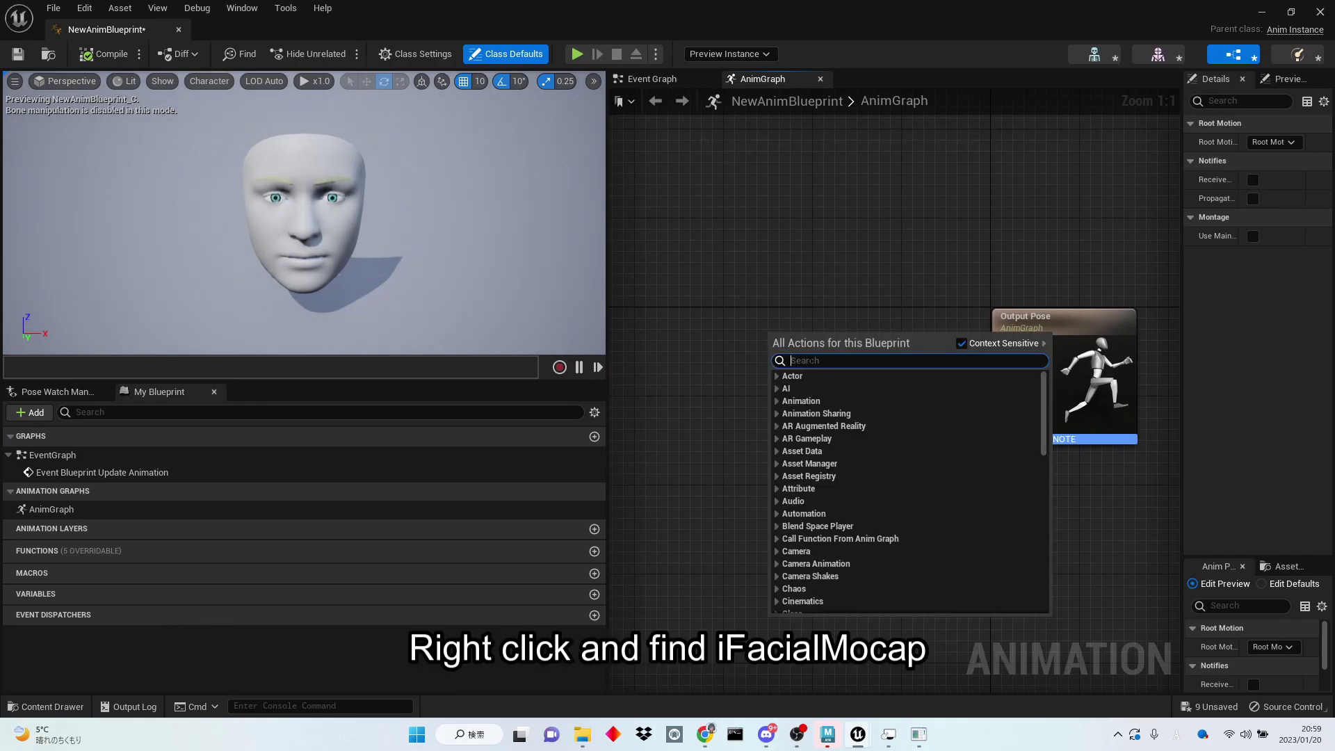
type("ifac")
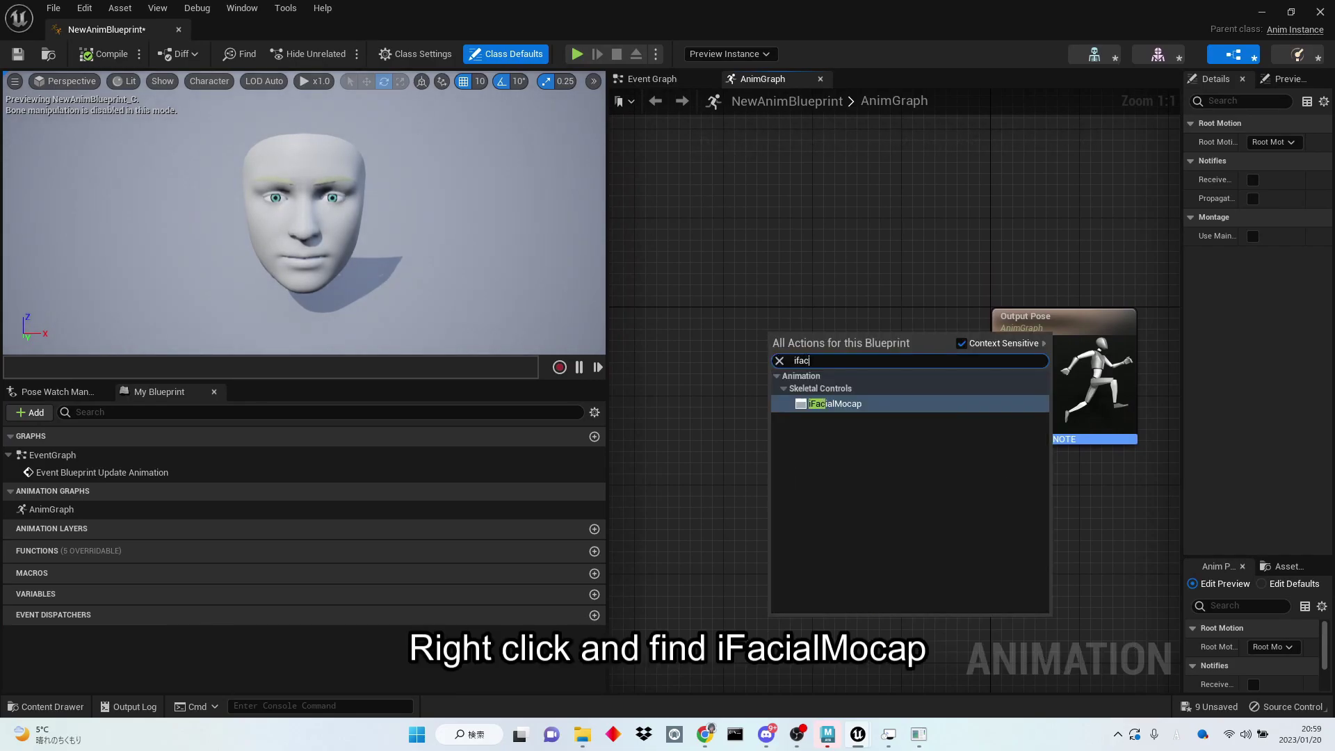
left_click(845, 401)
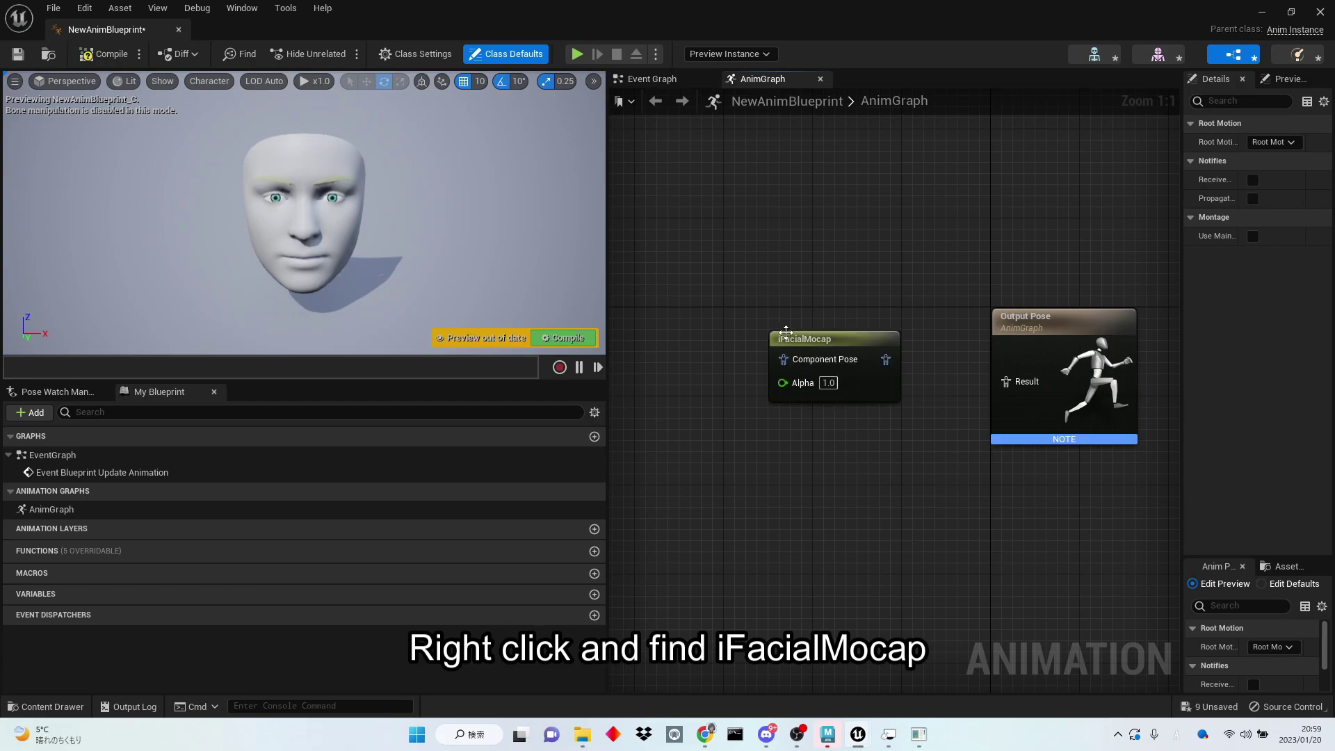
left_click_drag(787, 332, 685, 332)
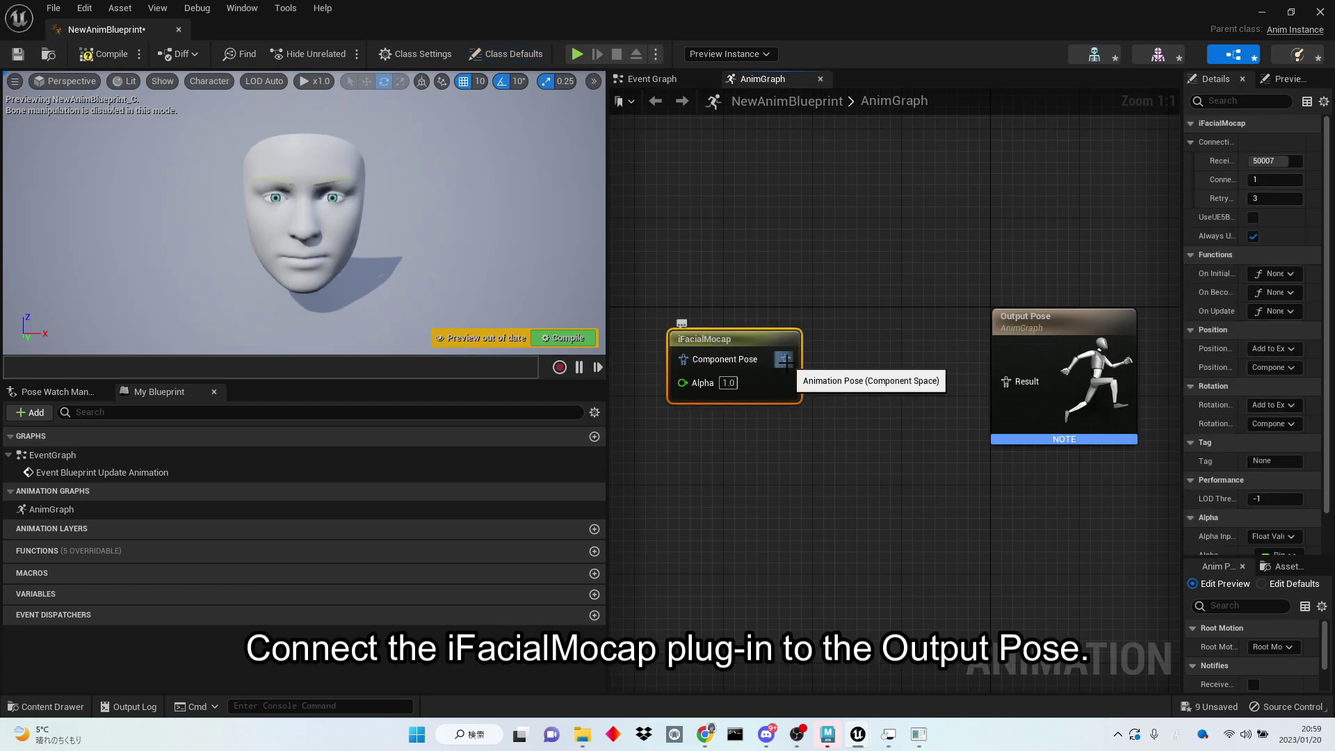
Wire the iFacialMocap pose into Output Pose, compile, and tidy the node layout.
left_click_drag(784, 359, 1005, 381)
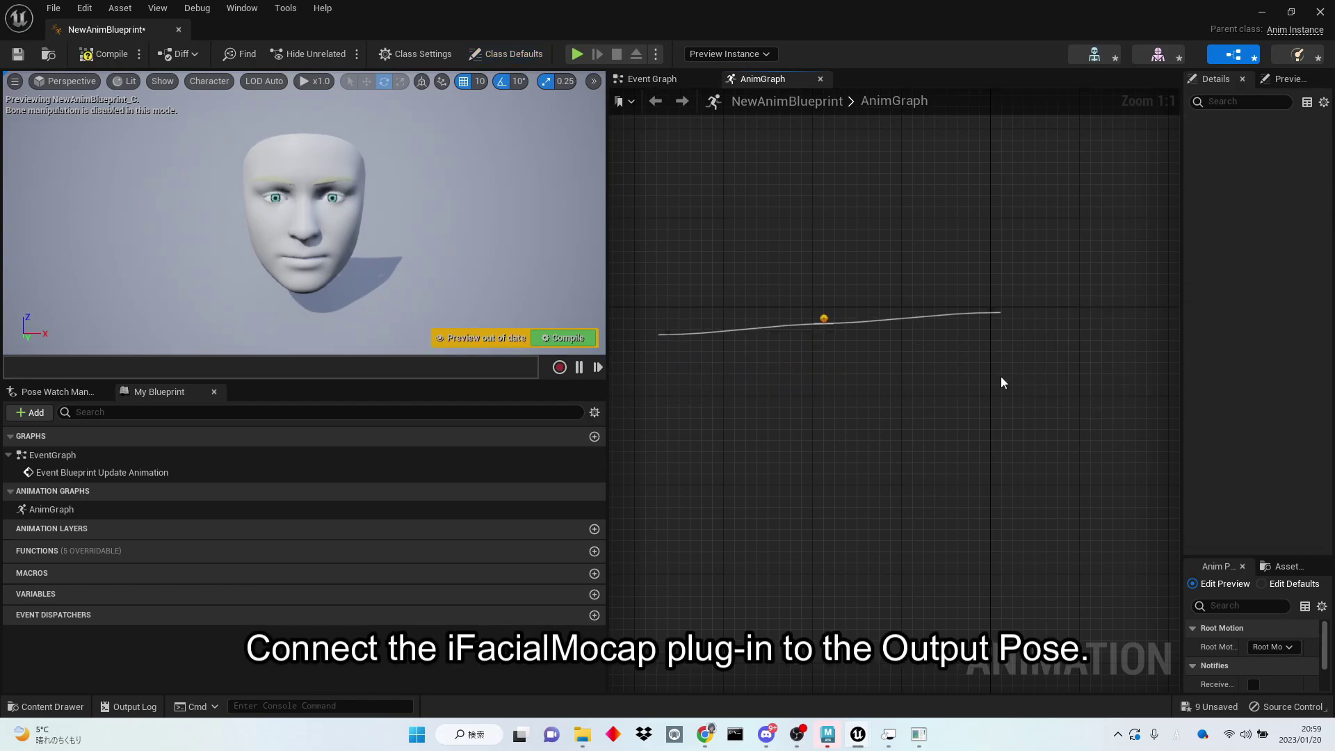
left_click(564, 337)
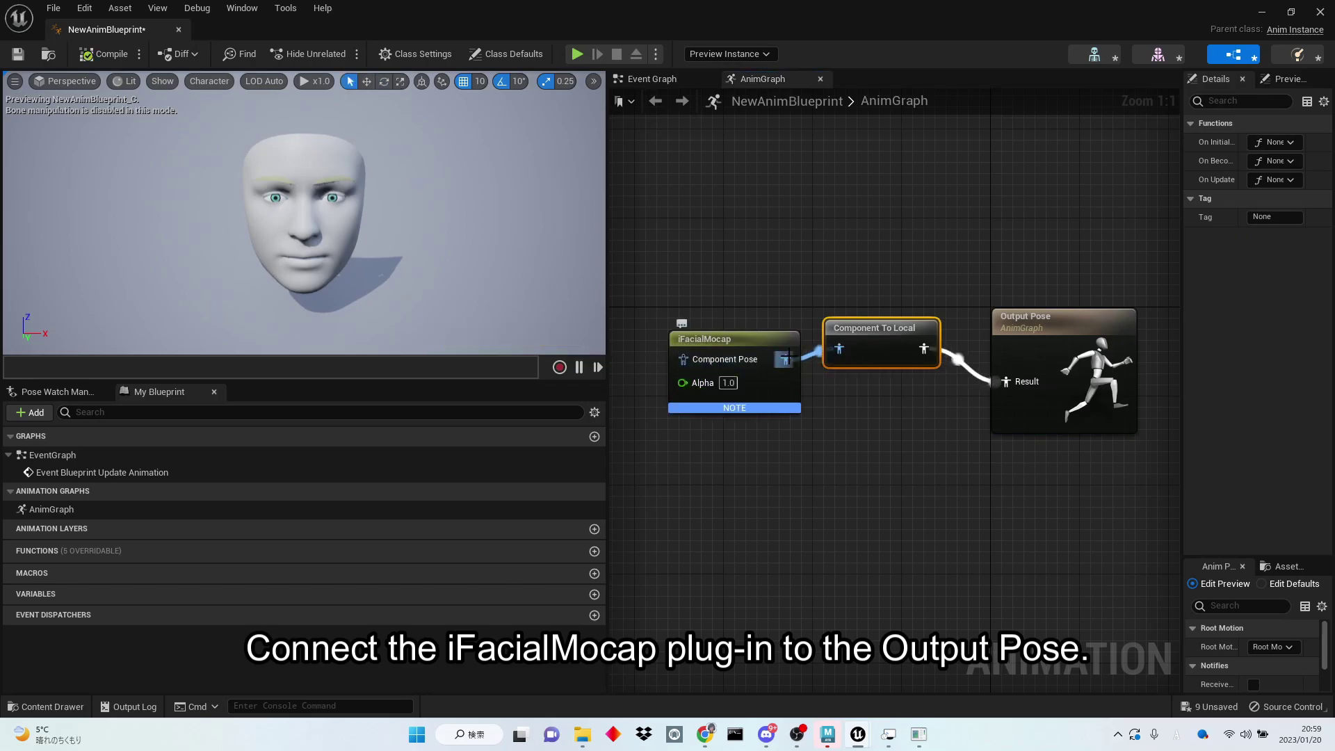
left_click_drag(1049, 320, 1048, 297)
left_click_drag(721, 342, 721, 331)
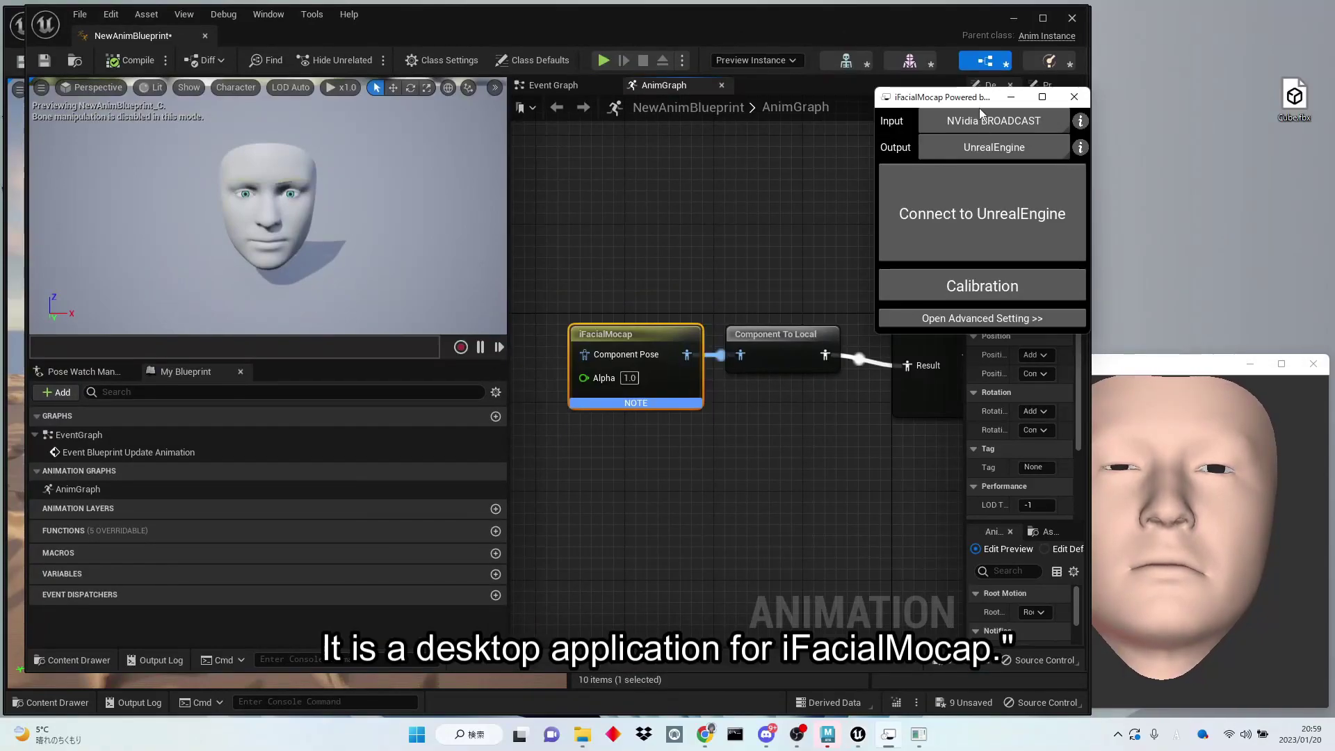
mouse_move(978, 94)
left_mouse_down()
mouse_move(1161, 94)
mouse_move(1209, 67)
left_mouse_up()
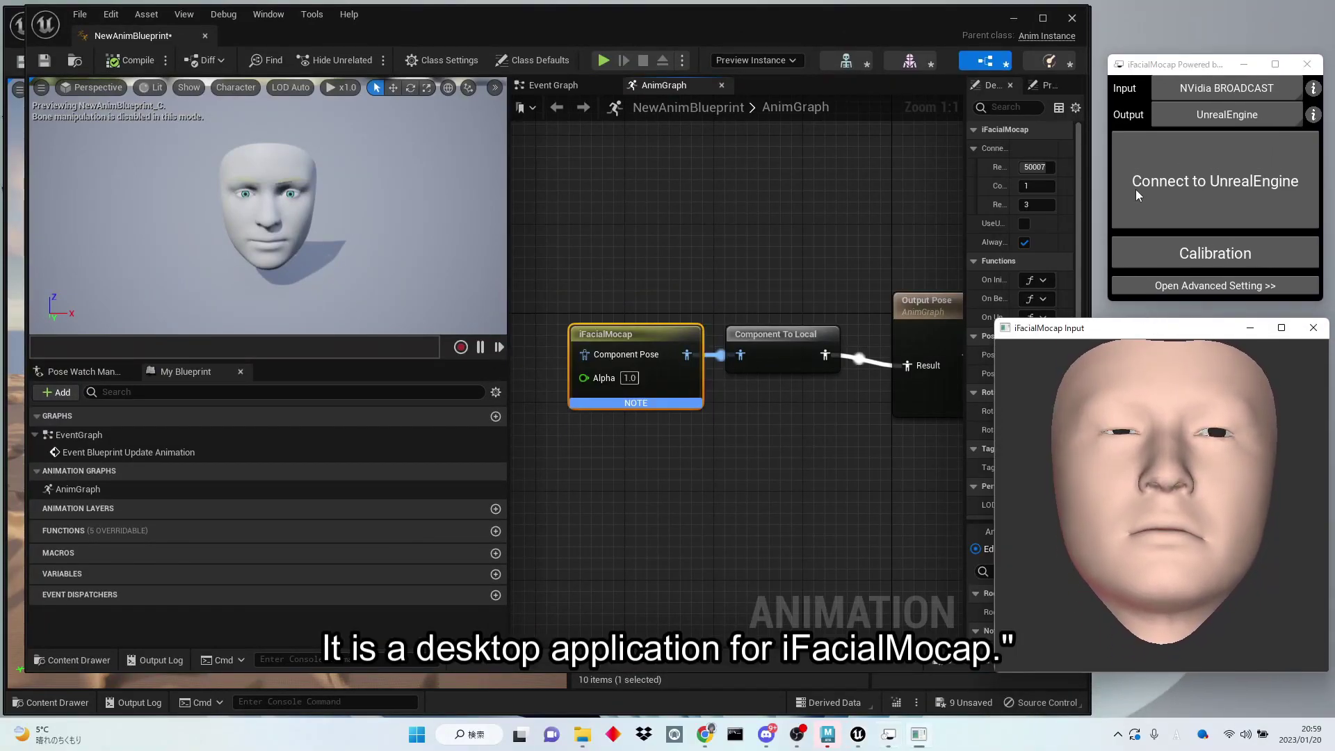
Connect the iFacialMocap desktop app to UnrealEngine and bring the Unreal window to focus.
left_click(1185, 195)
left_click(743, 28)
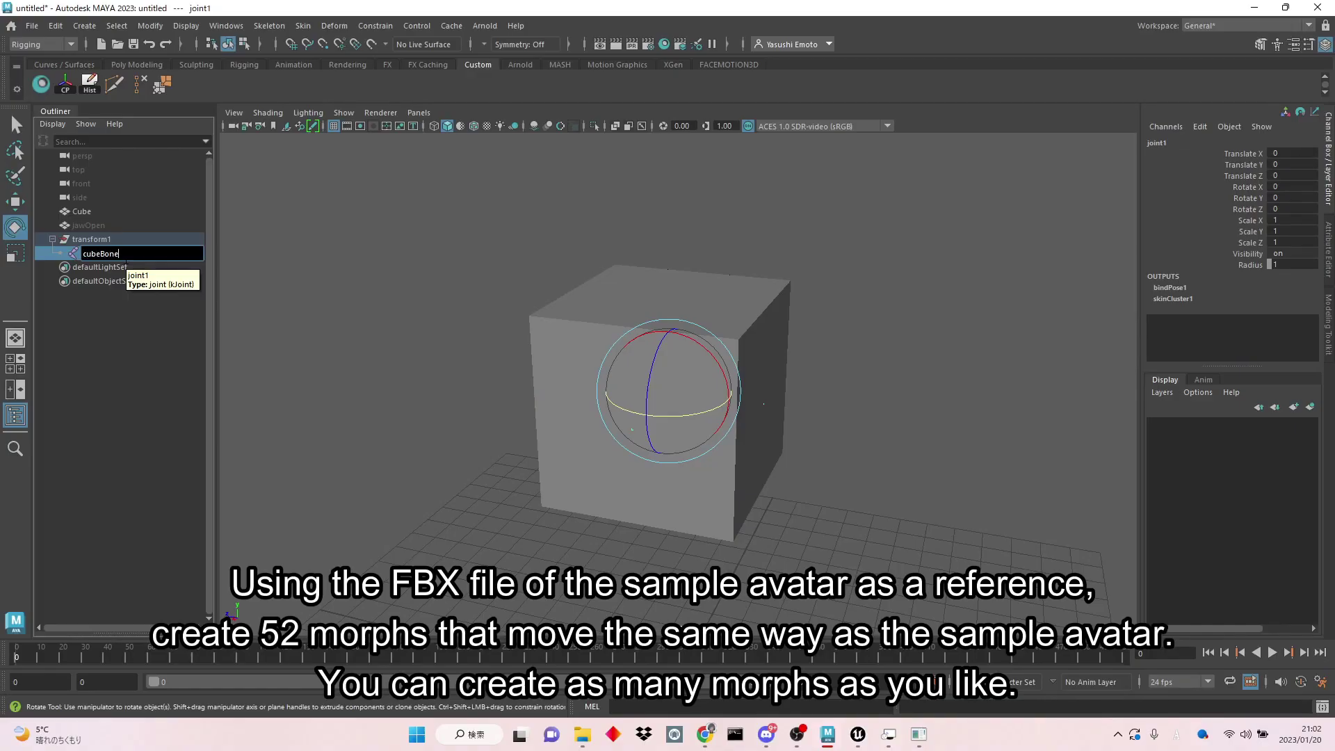
Name the joint cubeBone, then test the jawOpen morph and joint rotation on the cube.
key("Return")
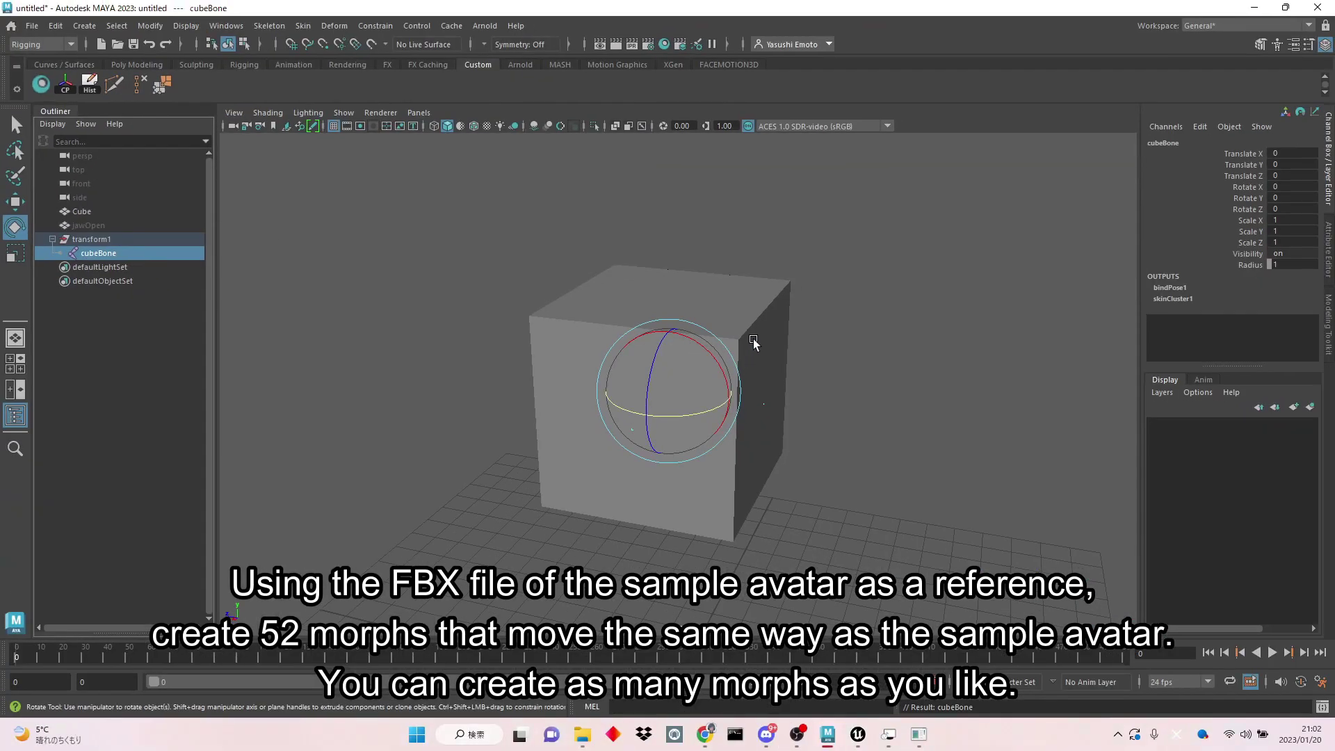
left_click(752, 345)
left_click(1182, 309)
left_click(1232, 332)
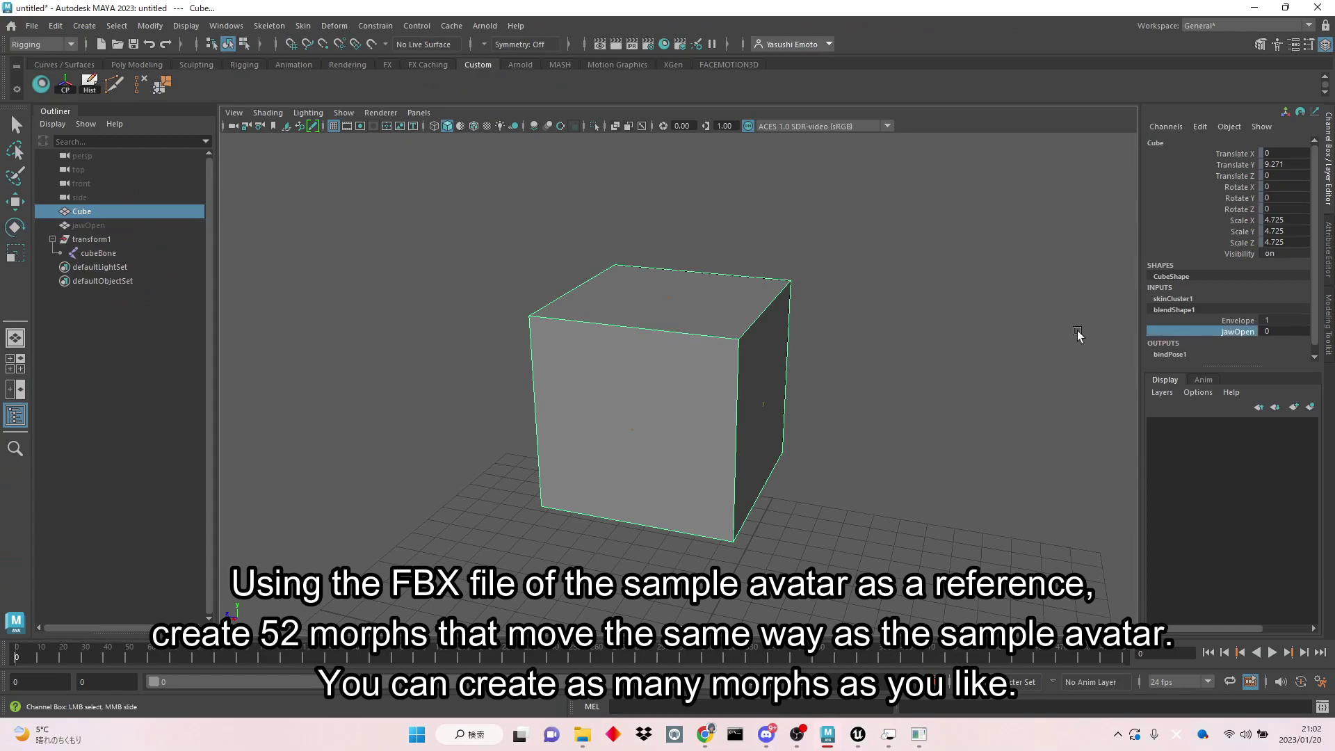
middle_click_drag(1020, 335, 940, 307)
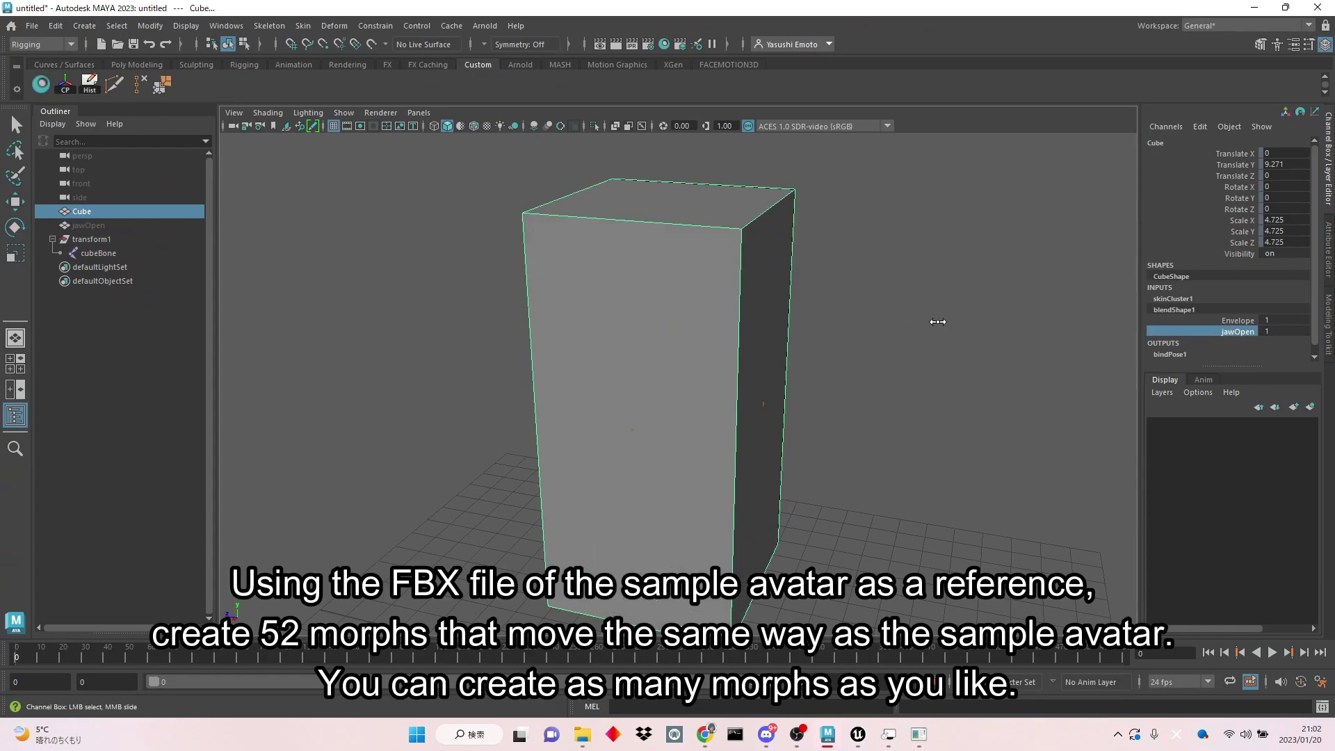
left_click(102, 253)
key("e")
left_click_drag(698, 418, 662, 418)
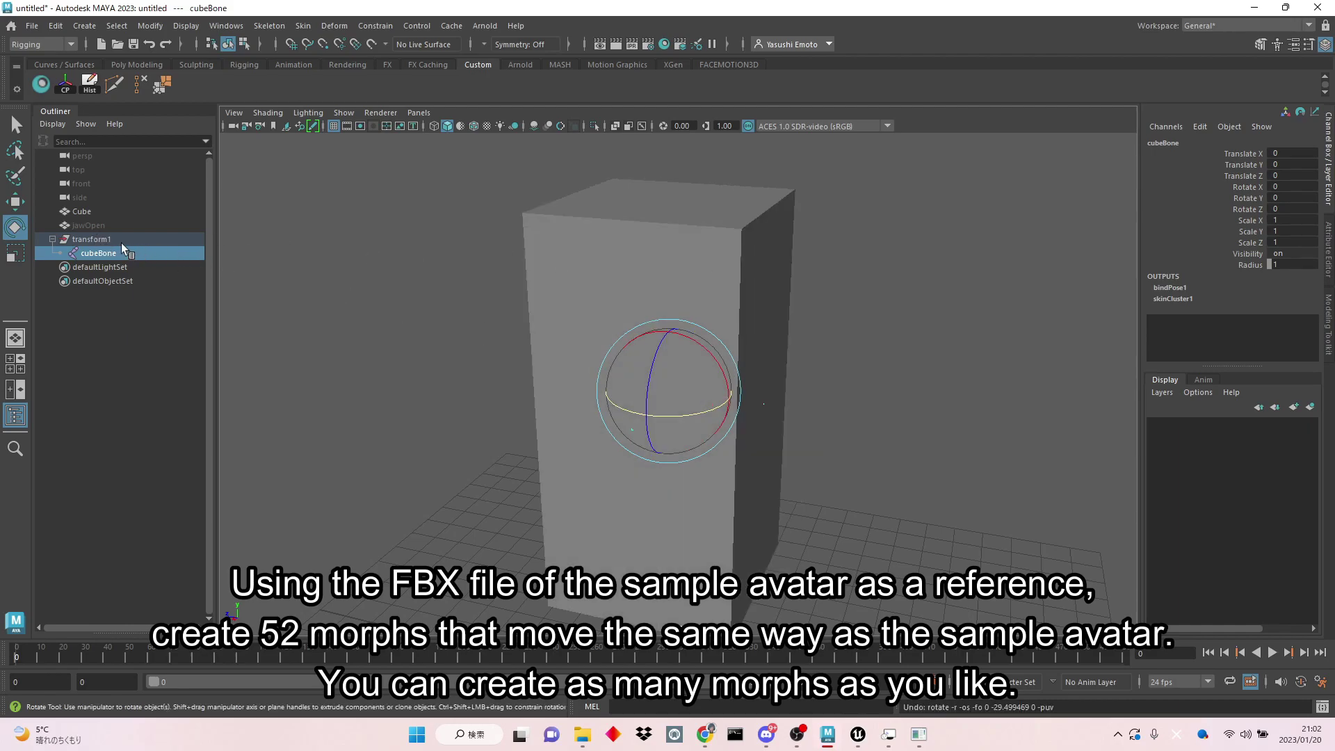
left_click(107, 228)
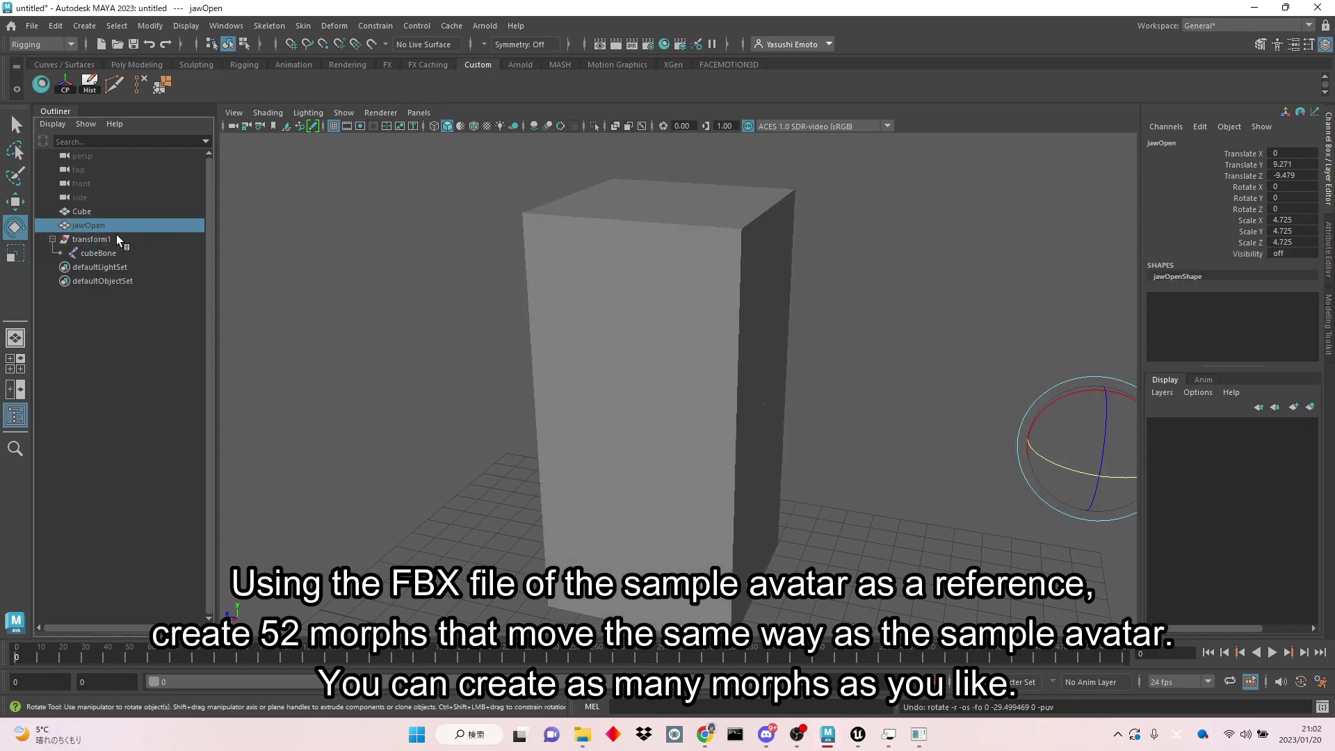
Set the cube's jawOpen weight back to 0 and select Cube with transform1.
left_click(110, 212)
left_click(1212, 309)
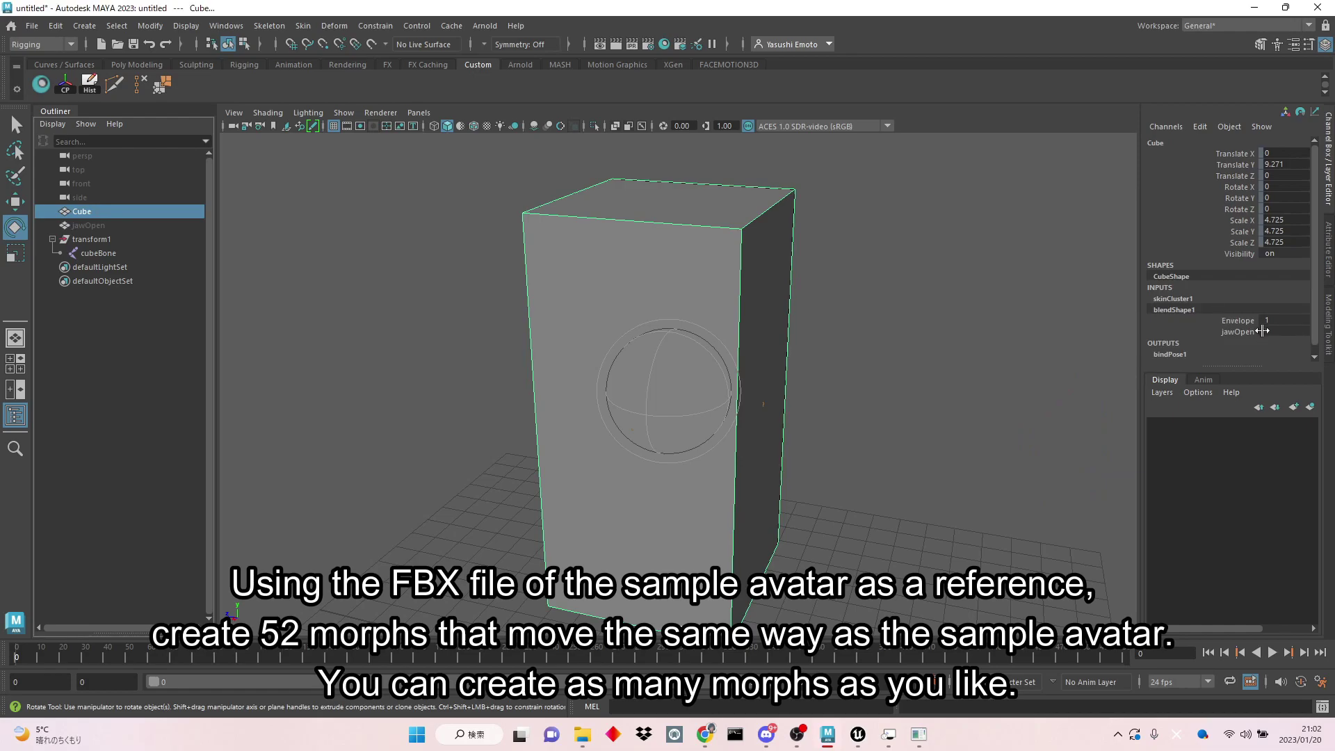
type("0")
key("Return")
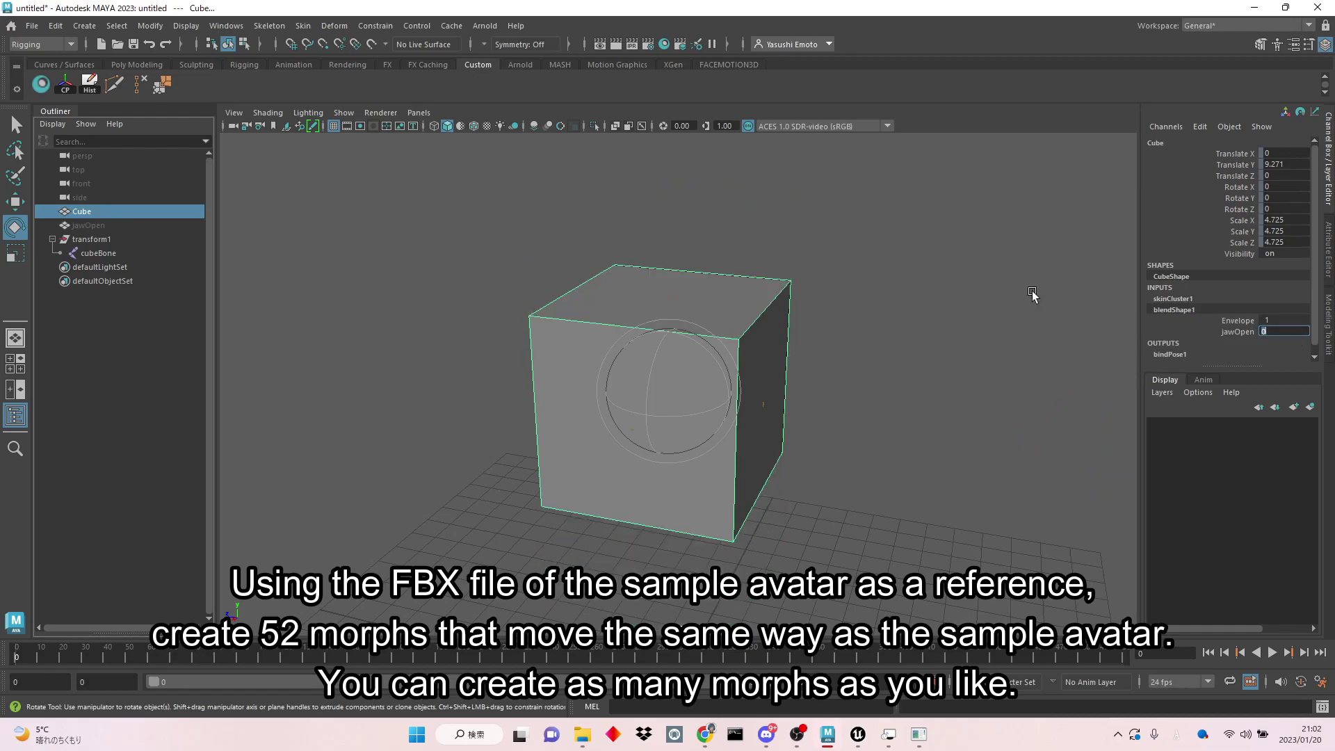
left_click(106, 242)
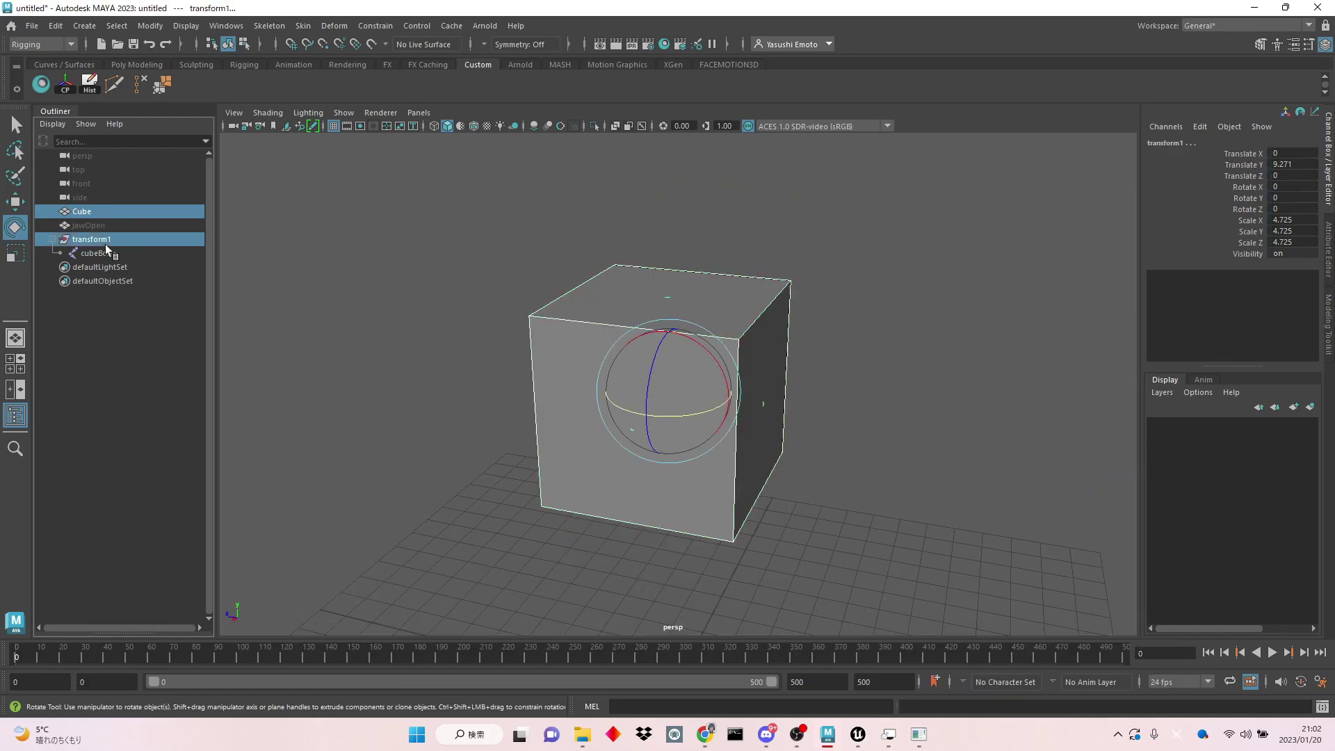
Export all as FBX, overwriting Cube.fbx, and dismiss the export warnings.
left_click(39, 29)
left_click(163, 210)
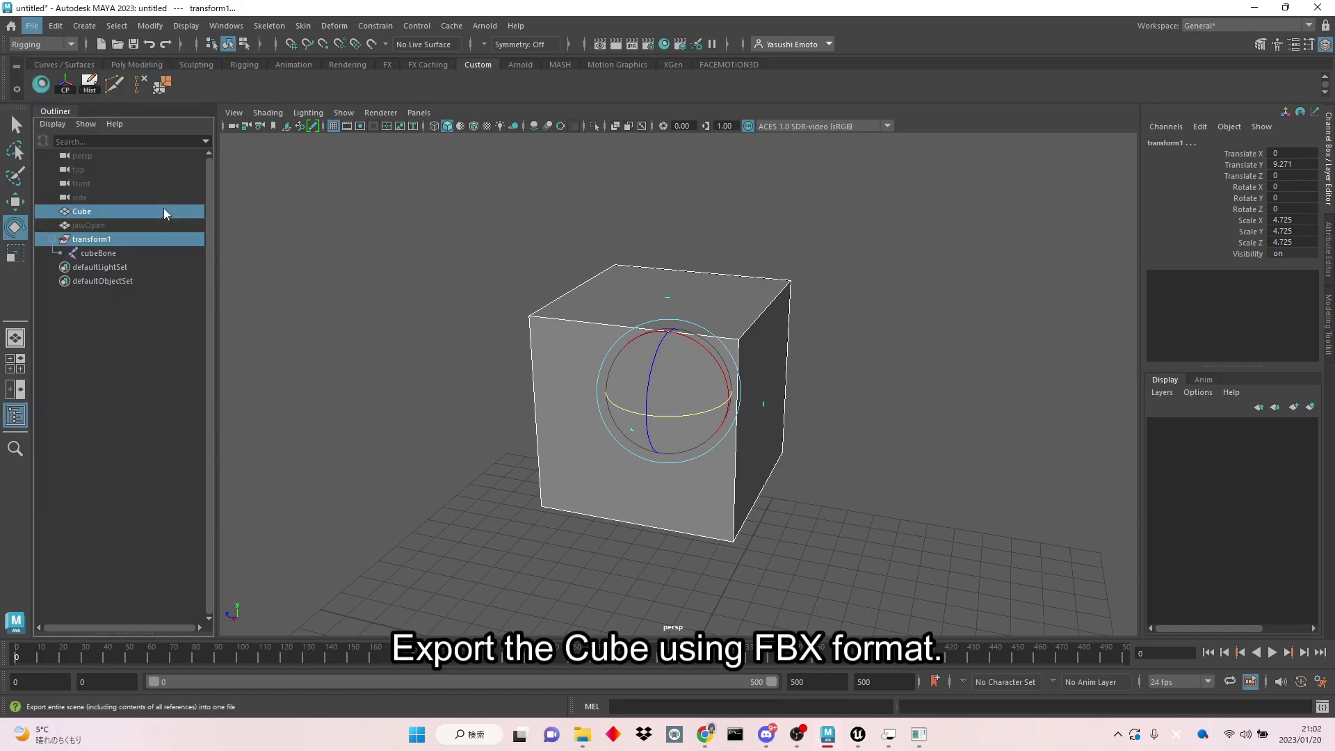
left_click(619, 524)
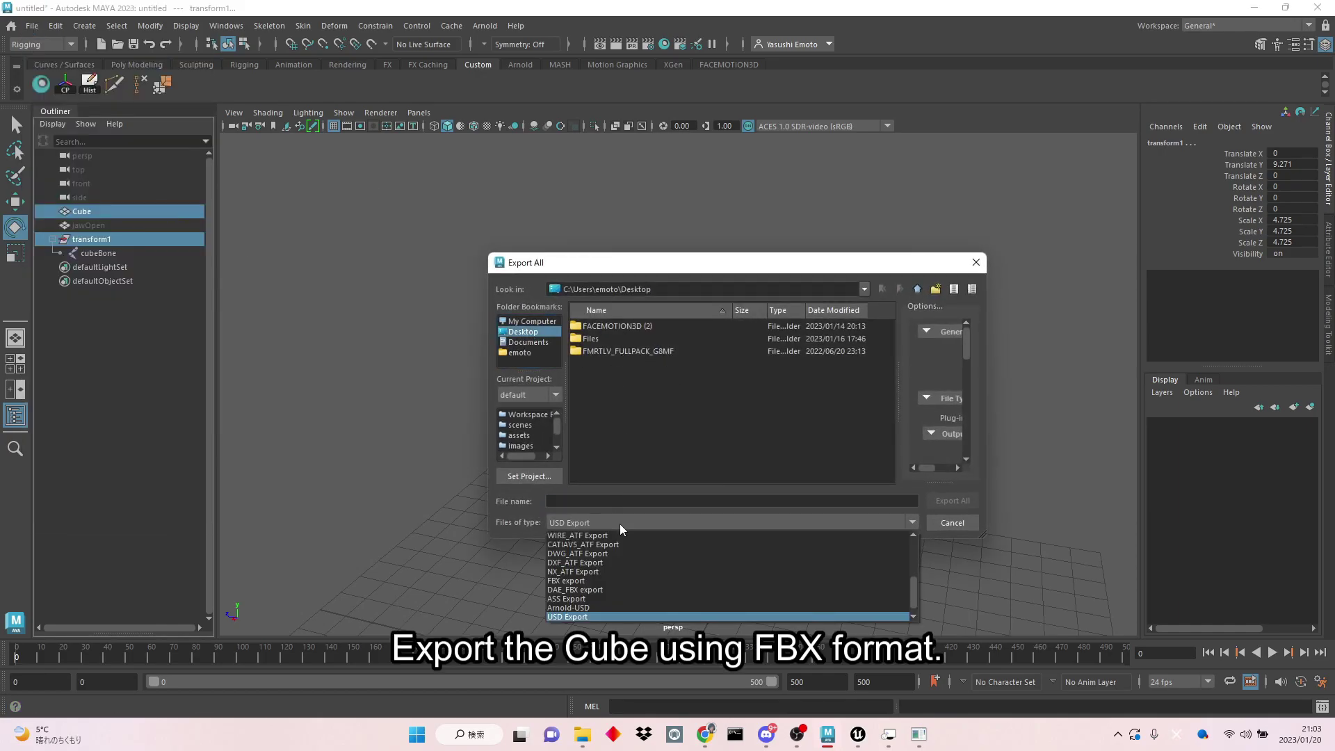
left_click(622, 597)
double_click(602, 365)
left_click(708, 420)
left_click(772, 596)
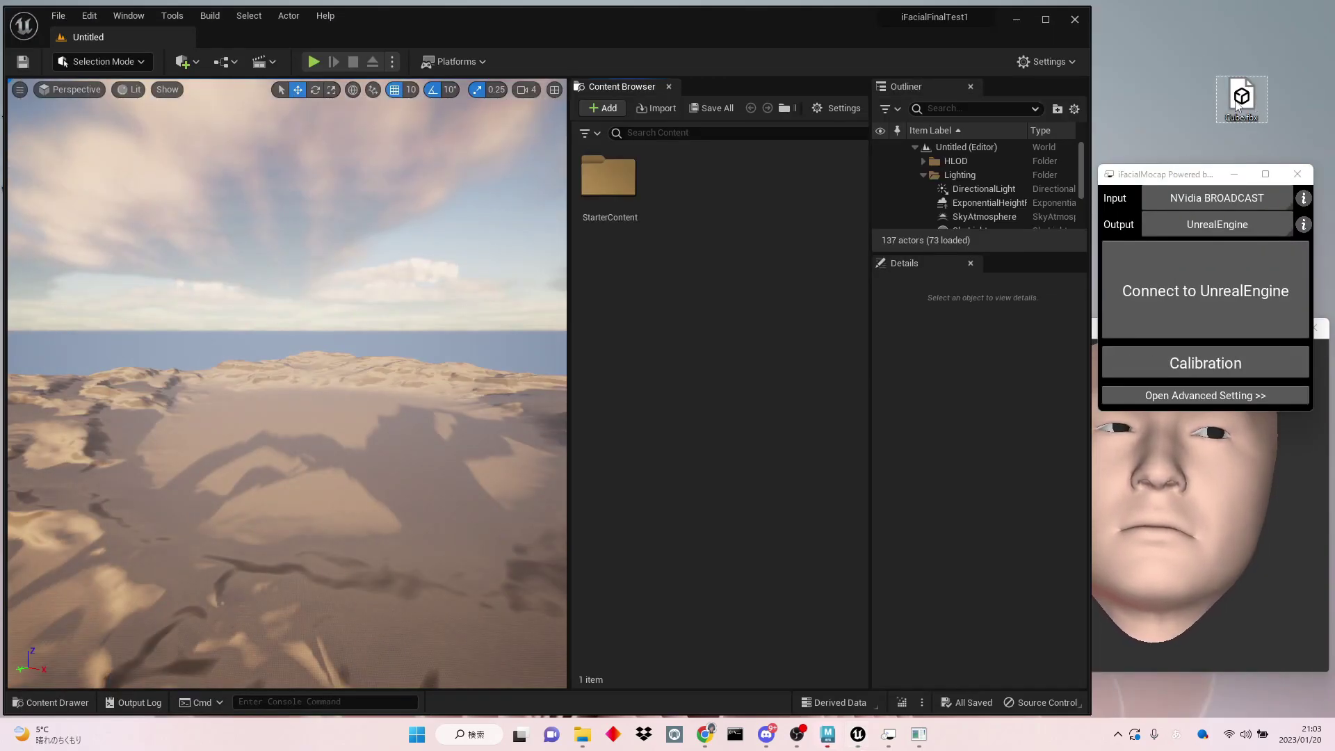
Drop Cube.fbx into the Content Browser, import all, and close the warnings log.
left_click_drag(1238, 101, 835, 238)
left_click_drag(737, 267, 737, 266)
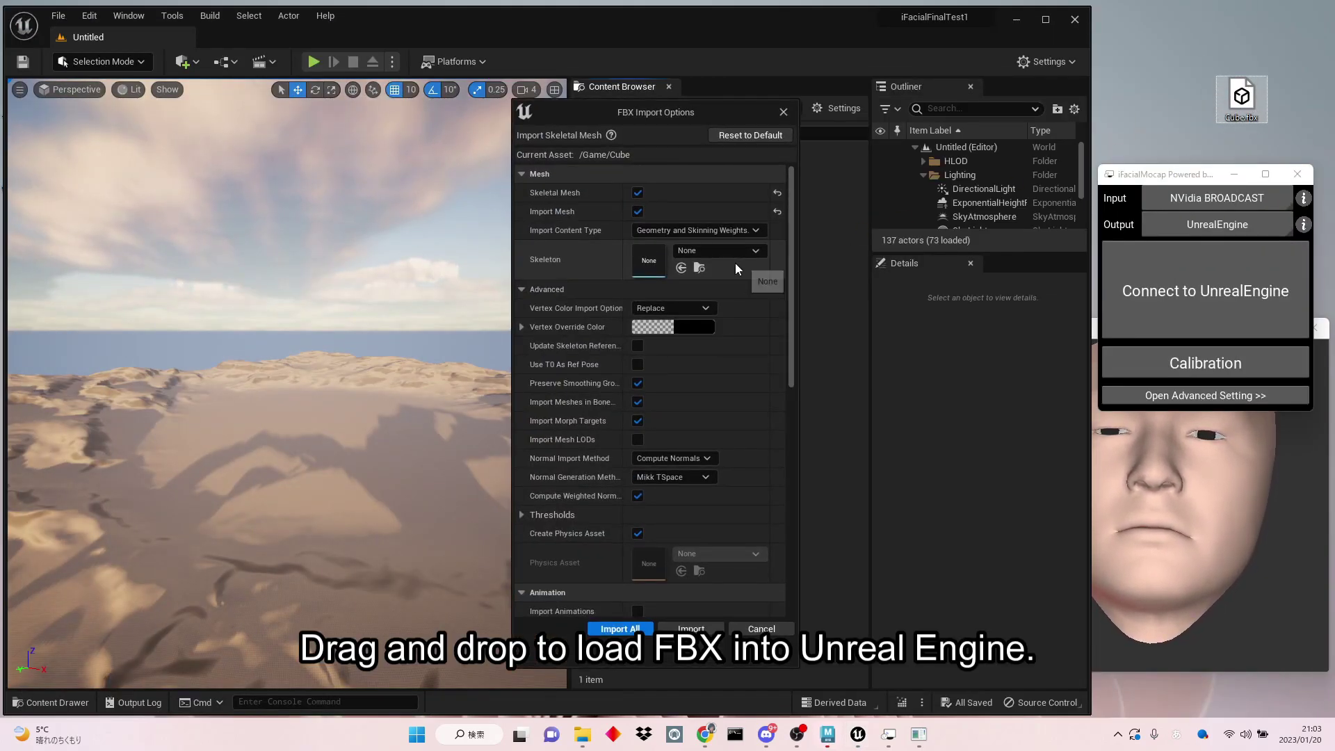
left_click(620, 628)
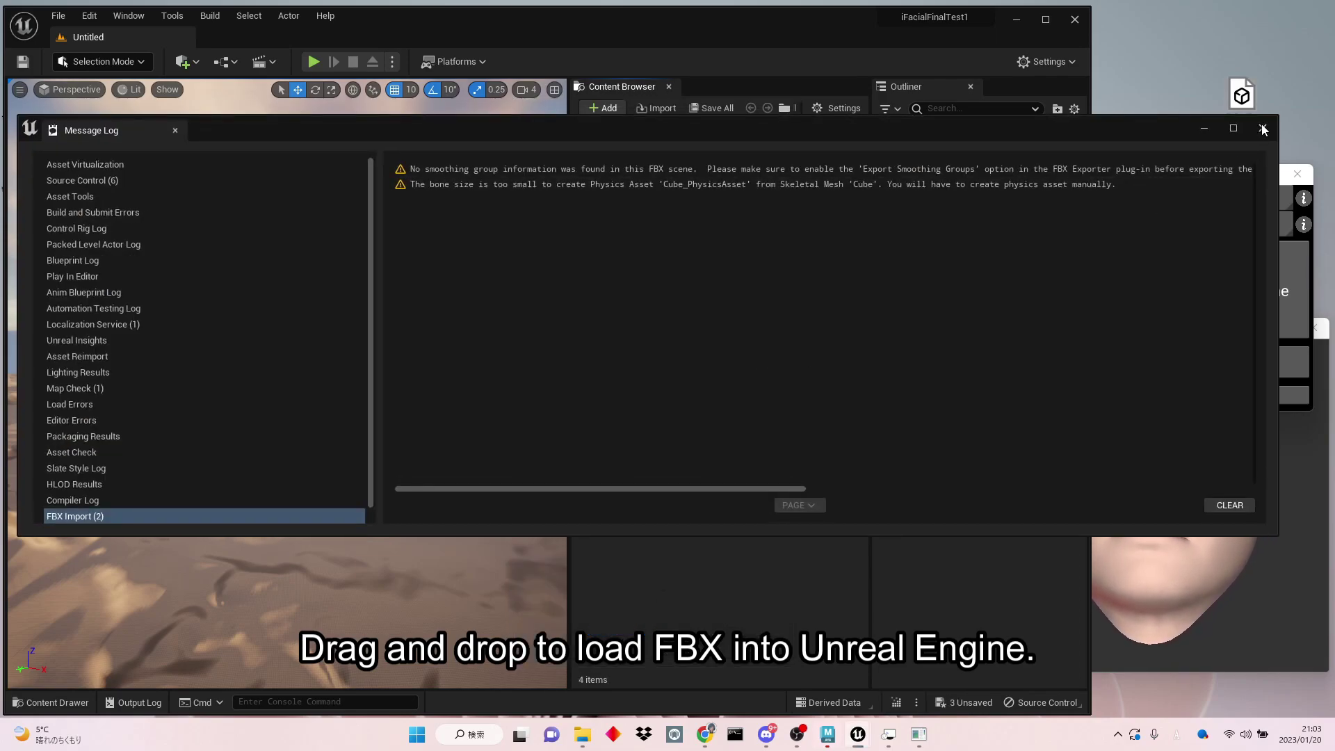
left_click(1263, 129)
Create NewAnimBlueprint targeting Cube_Skeleton and open it for editing.
right_click(705, 321)
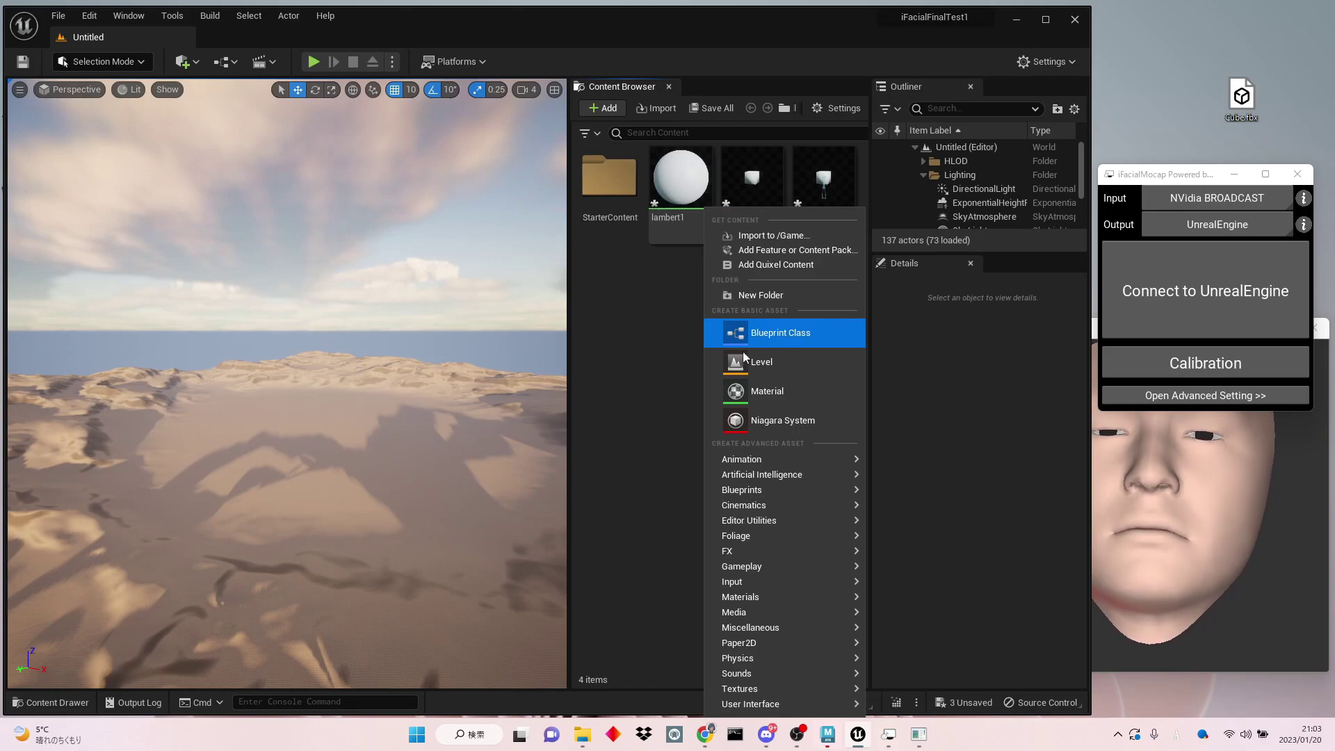
mouse_move(742, 459)
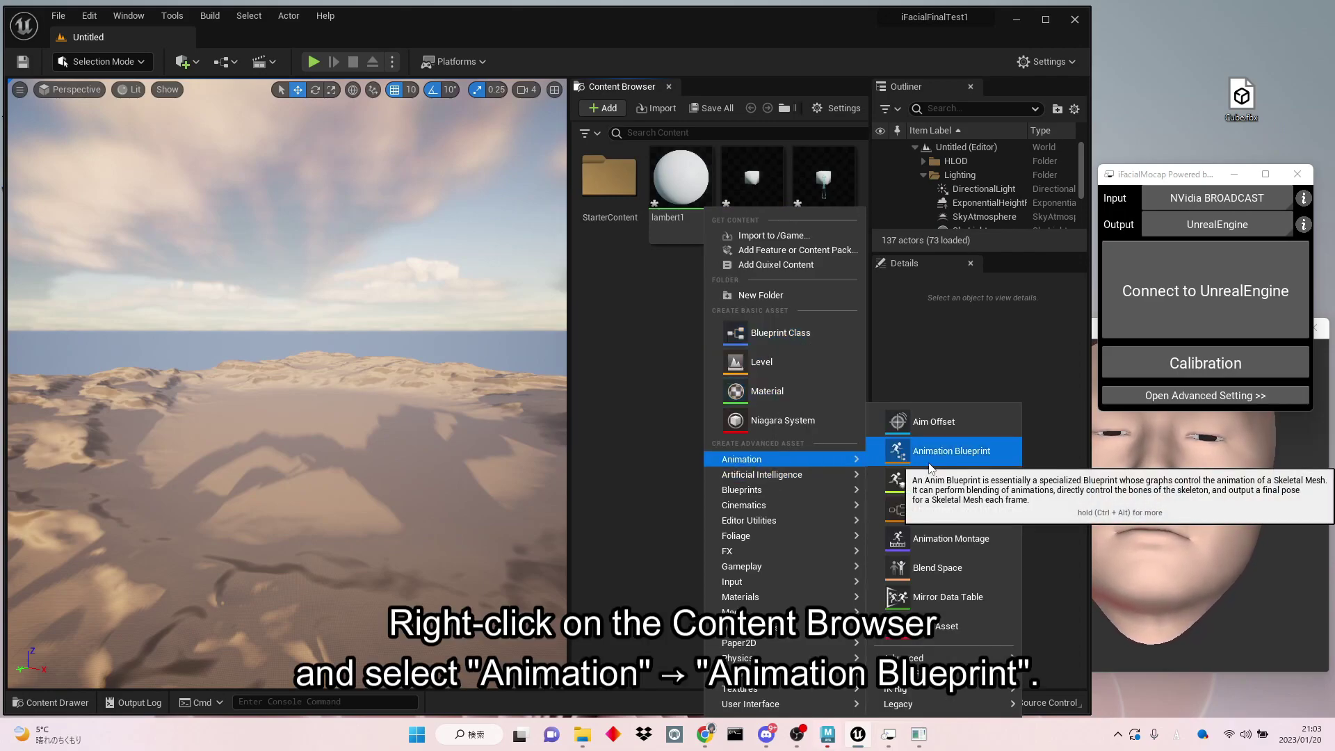
left_click(928, 459)
left_click(626, 257)
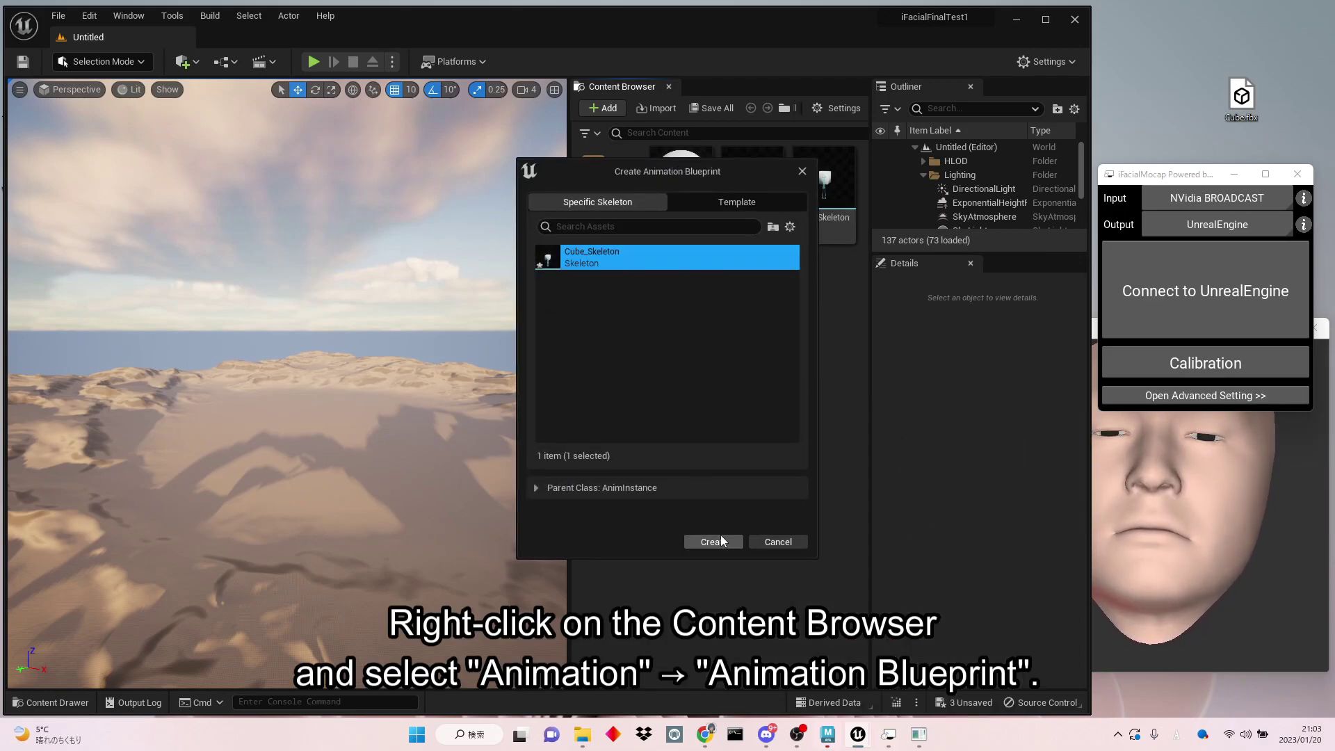
left_click(724, 538)
key("Return")
double_click(616, 282)
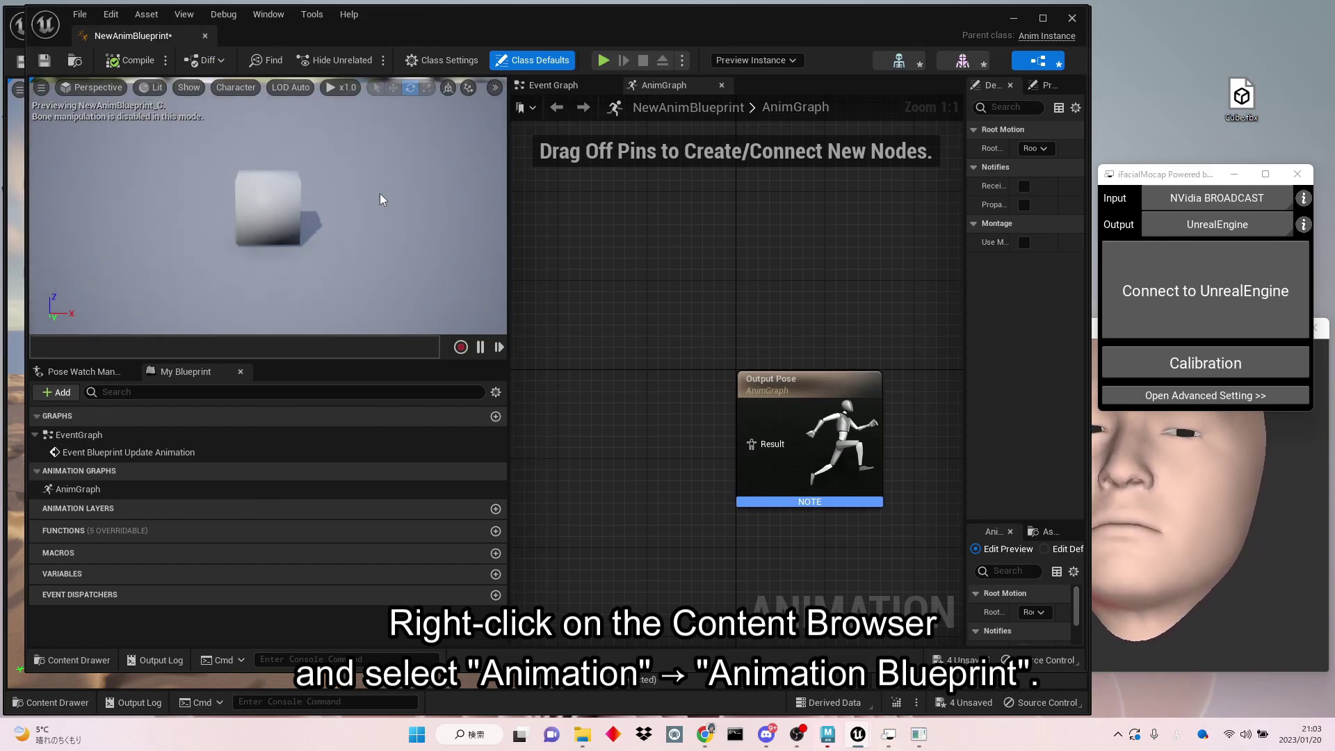
Add an iFacialMocap node and wire it via Component To Local into Output Pose.
left_click_drag(812, 373, 873, 321)
right_click(658, 347)
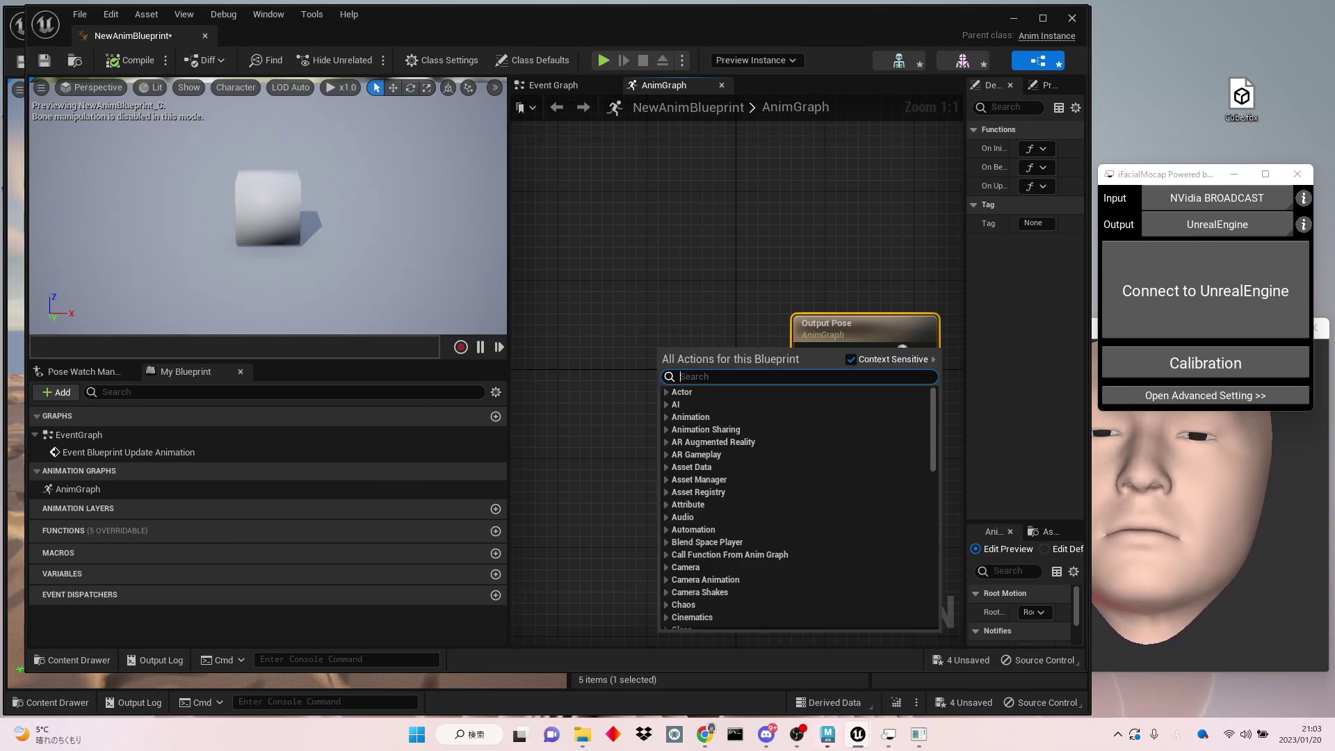
type("ifacial")
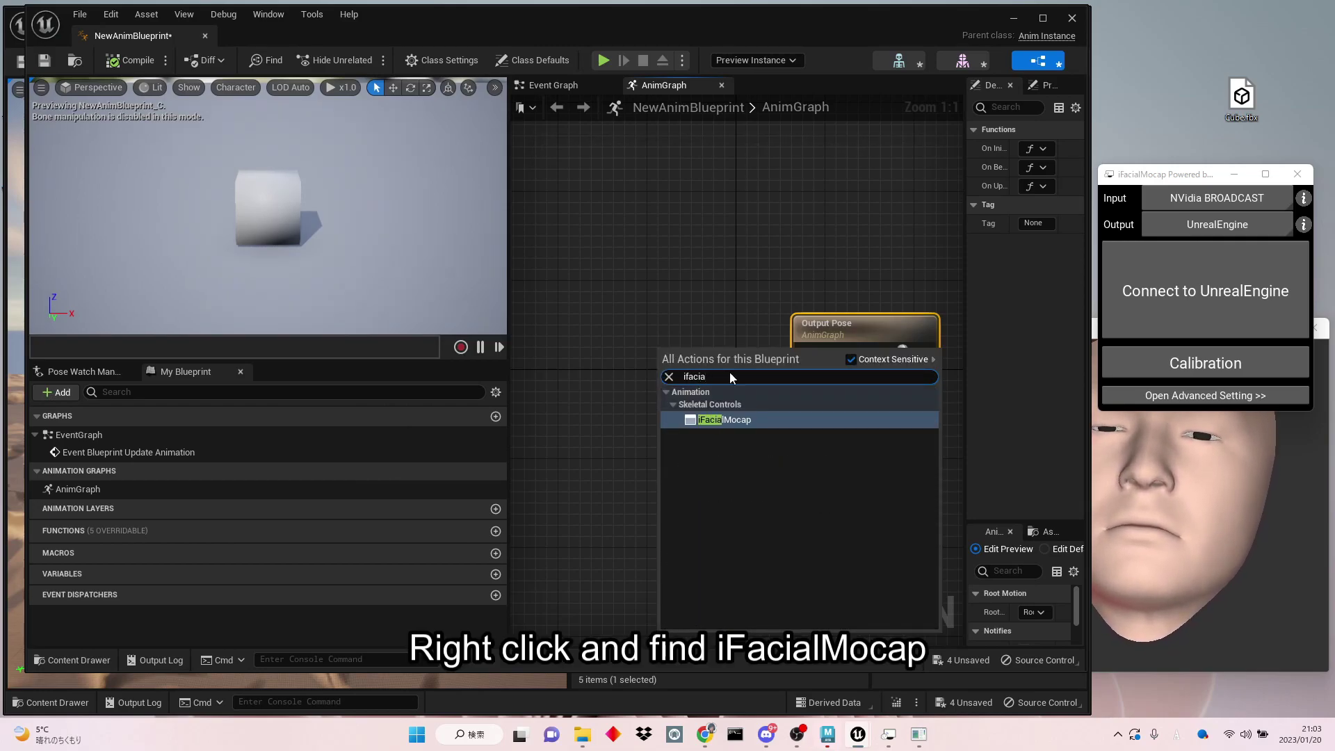
key("Escape")
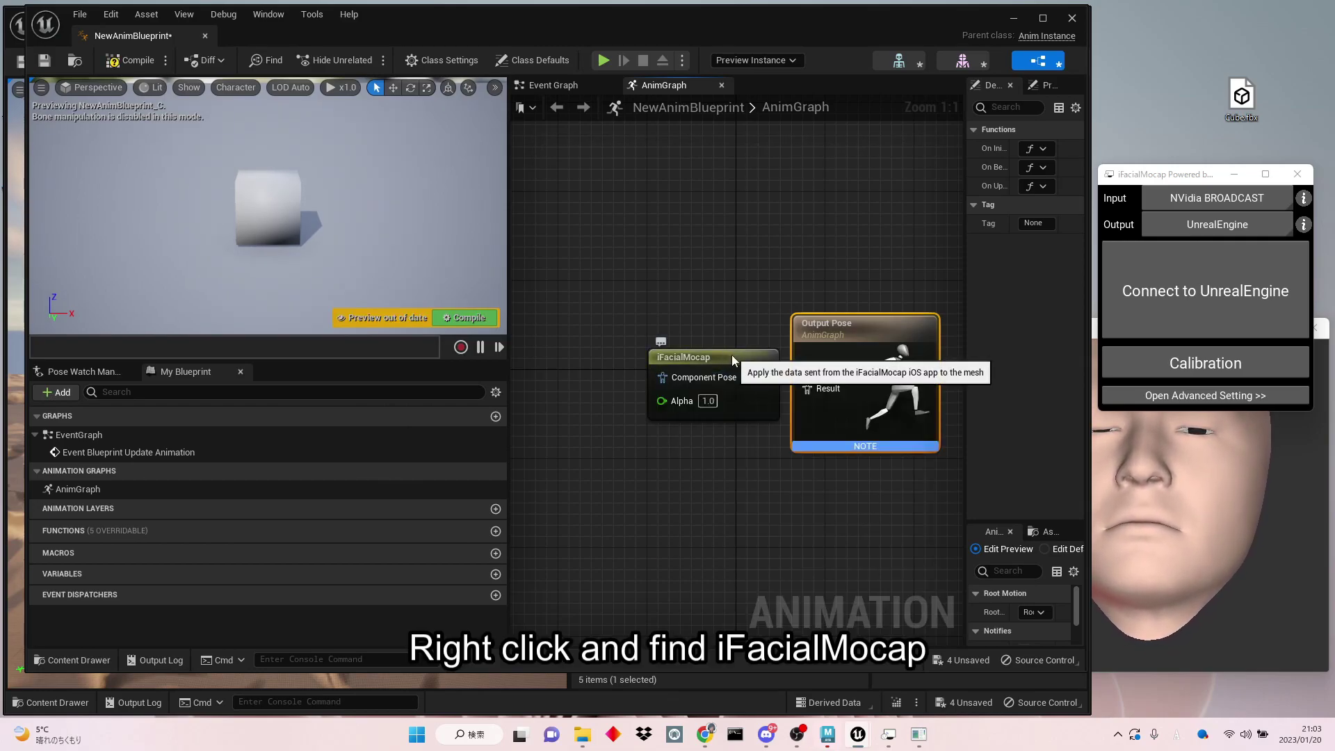
mouse_move(732, 359)
left_mouse_down()
mouse_move(596, 371)
mouse_move(807, 393)
left_mouse_up()
left_click_drag(851, 335, 863, 335)
left_click_drag(736, 344, 766, 370)
Compile the Animation Blueprint and show iFacialMocap's advanced bone name settings.
left_click(467, 318)
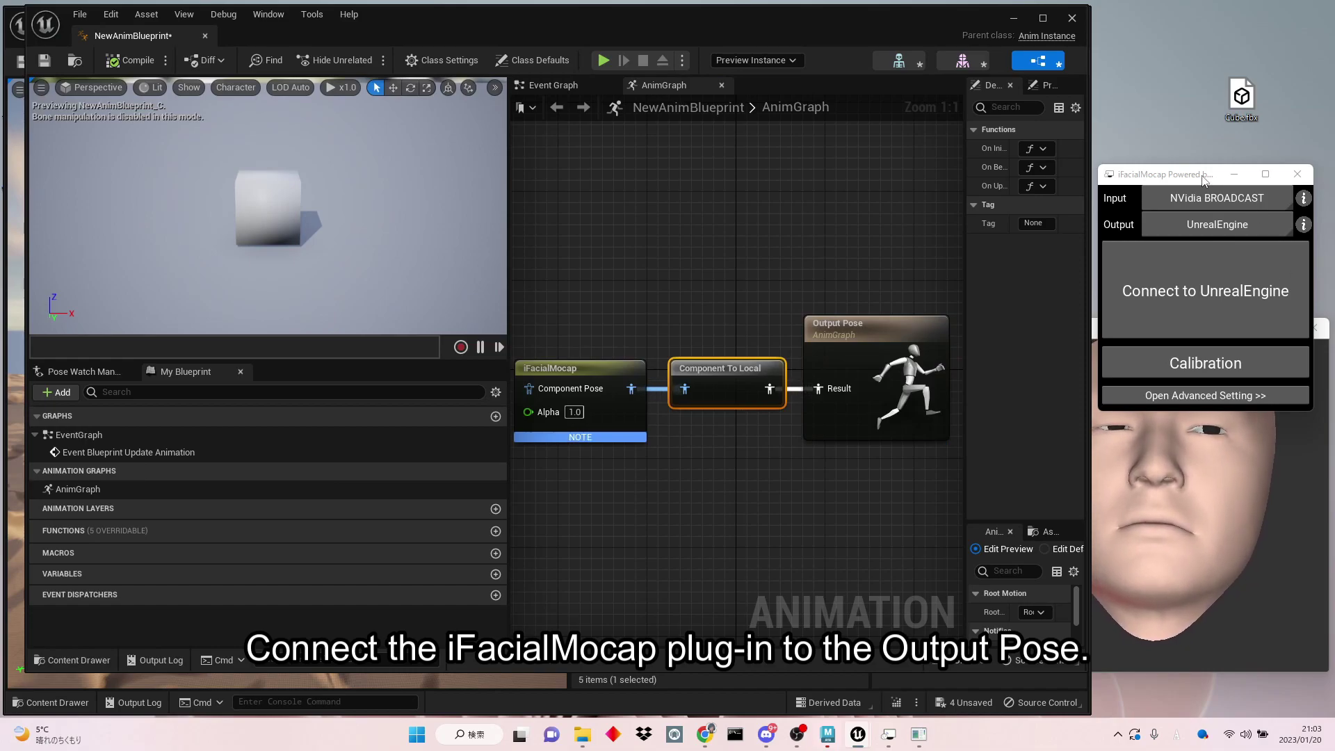
left_click_drag(1203, 181, 945, 89)
left_click(971, 306)
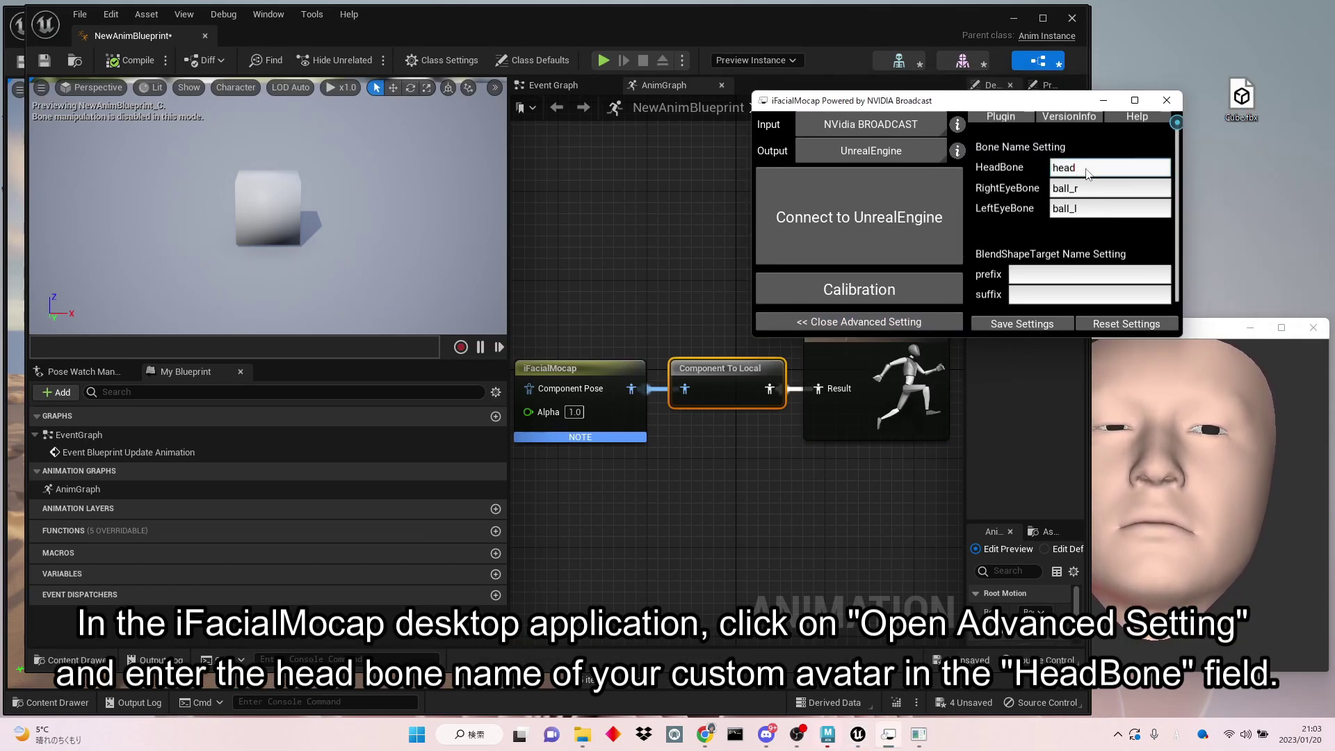
type("Cube")
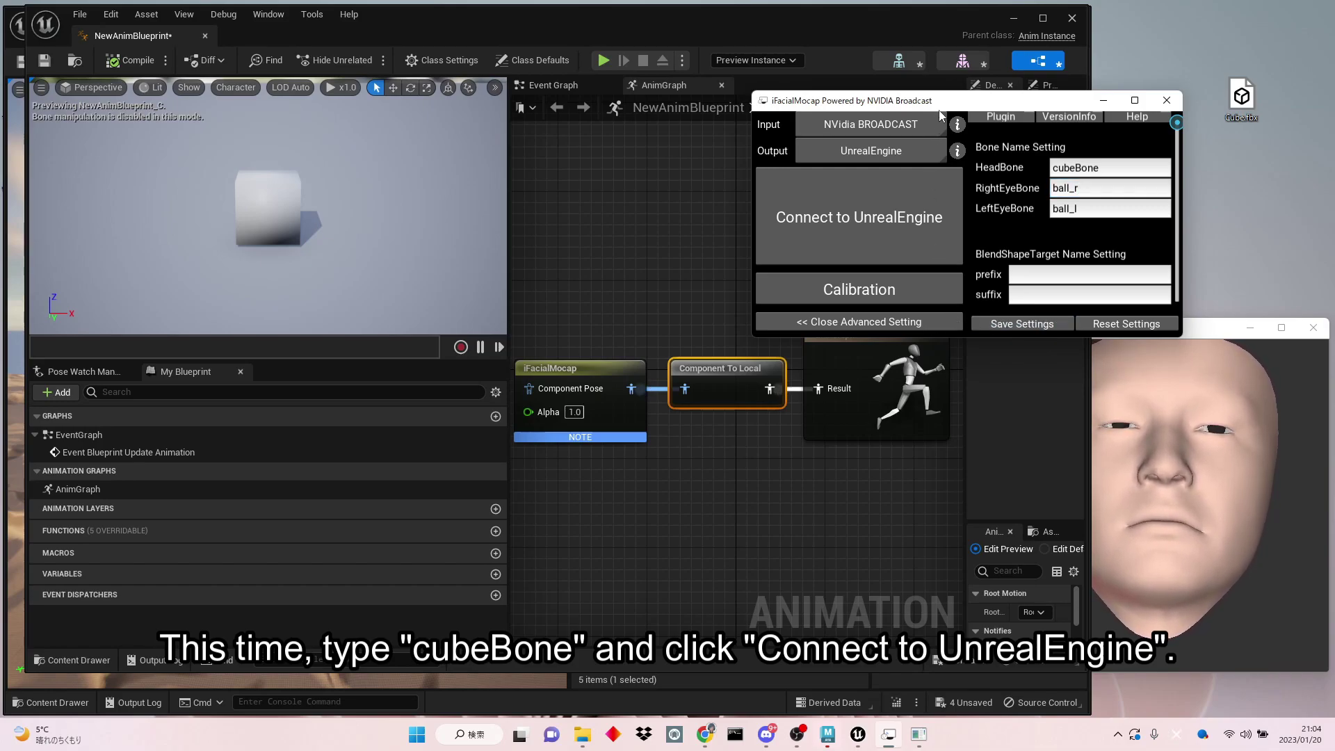
Close iFacialMocap's advanced settings and connect it to Unreal Engine using head bone cubeBone.
left_click_drag(939, 111, 1032, 112)
left_click(1007, 334)
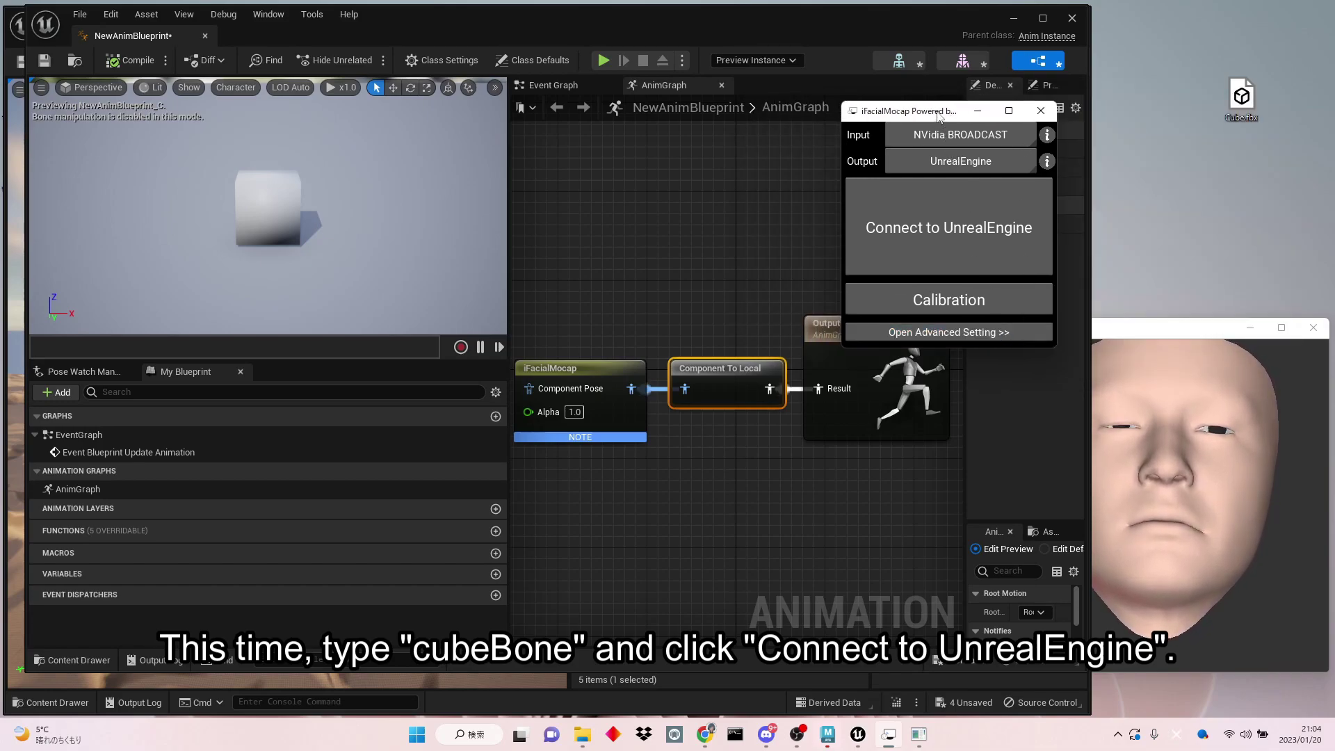
left_click_drag(945, 112, 1206, 40)
left_click(1186, 143)
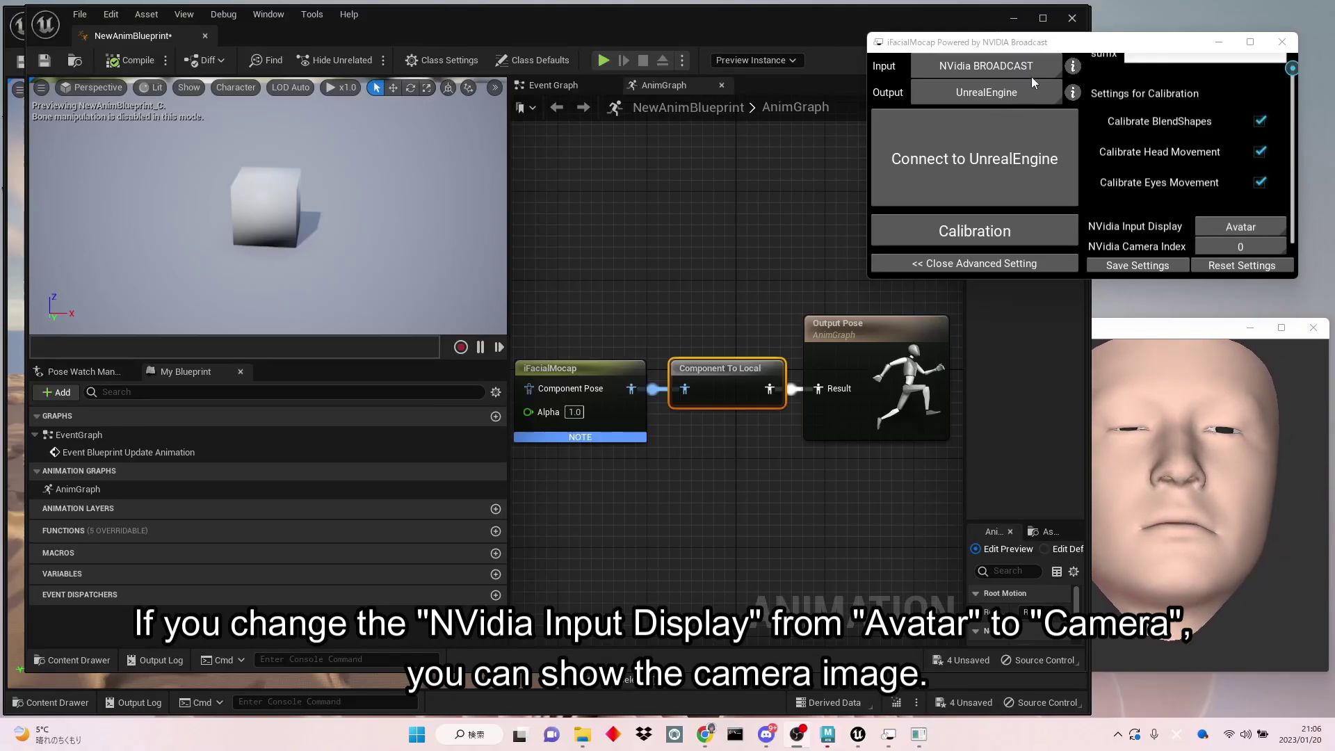
Switch the NVidia Input Display from Avatar to Camera and reposition the camera input window.
left_click(718, 16)
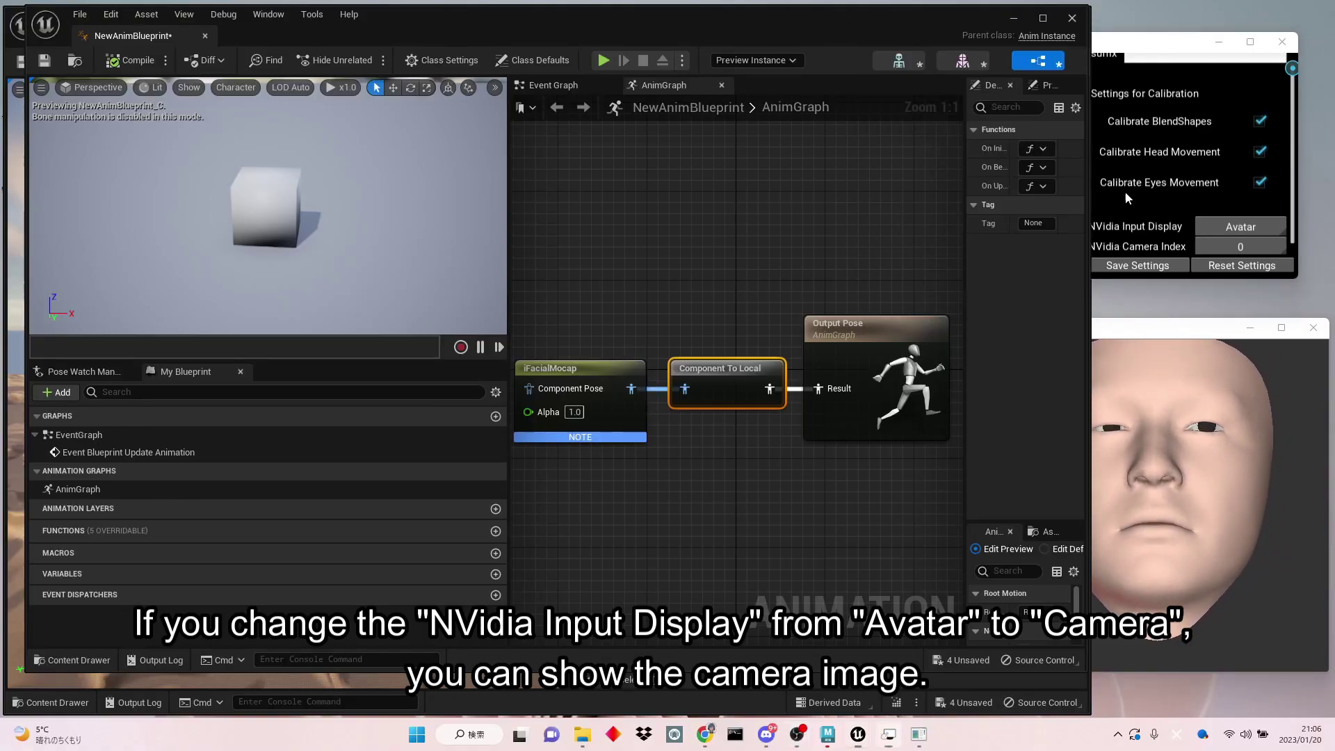
left_click(1216, 225)
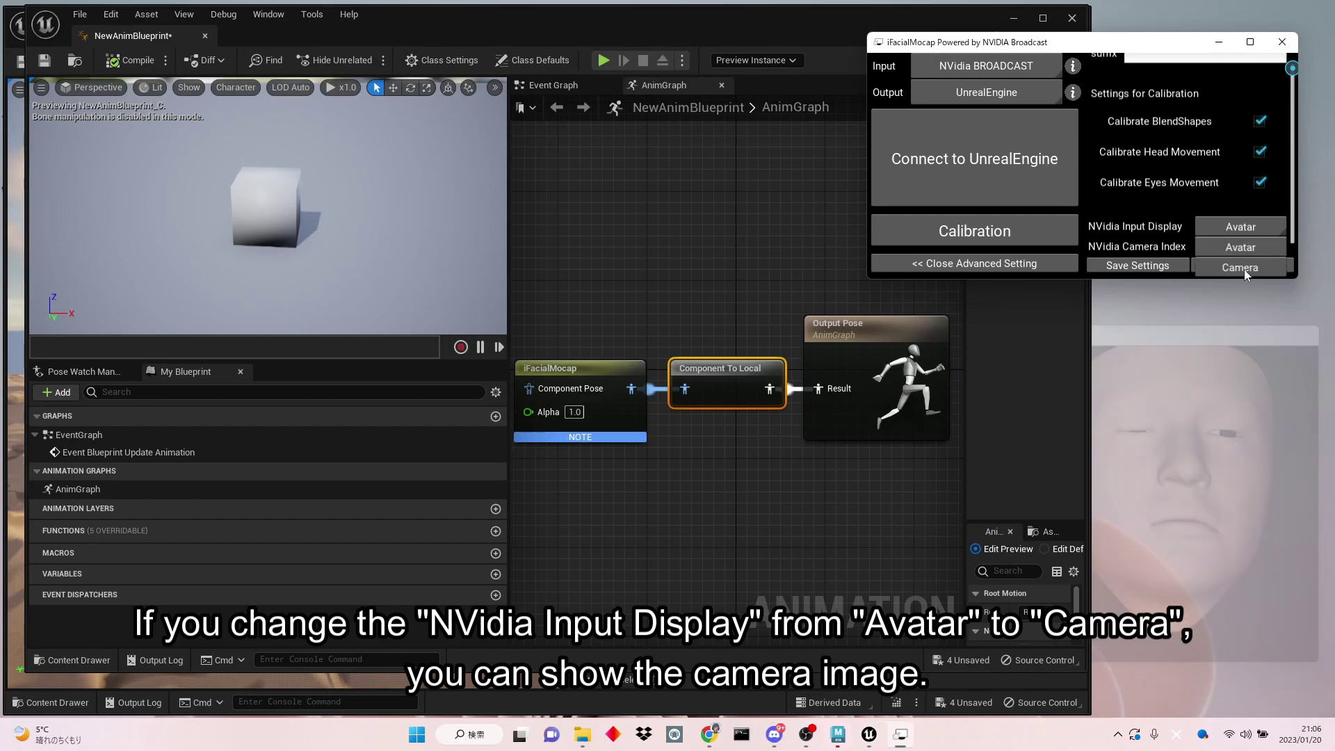
left_click(1244, 269)
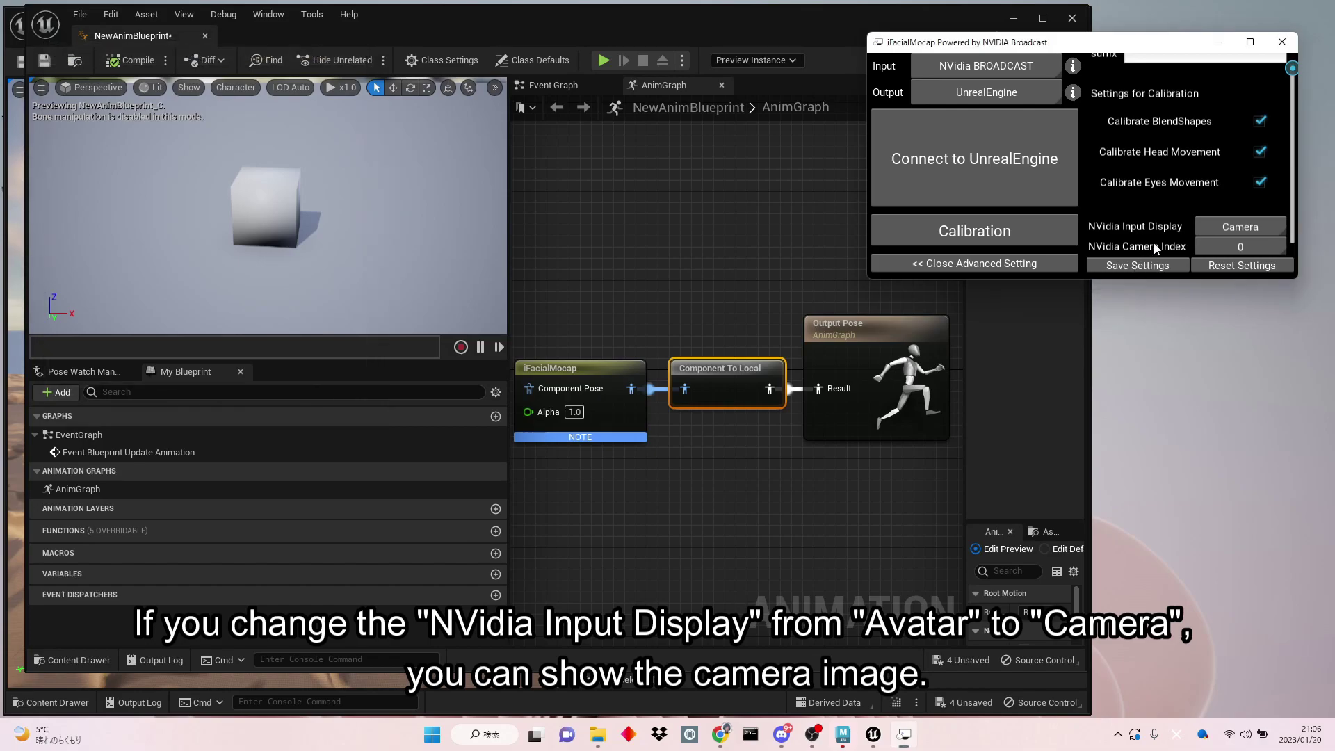
left_click_drag(140, 19, 1018, 352)
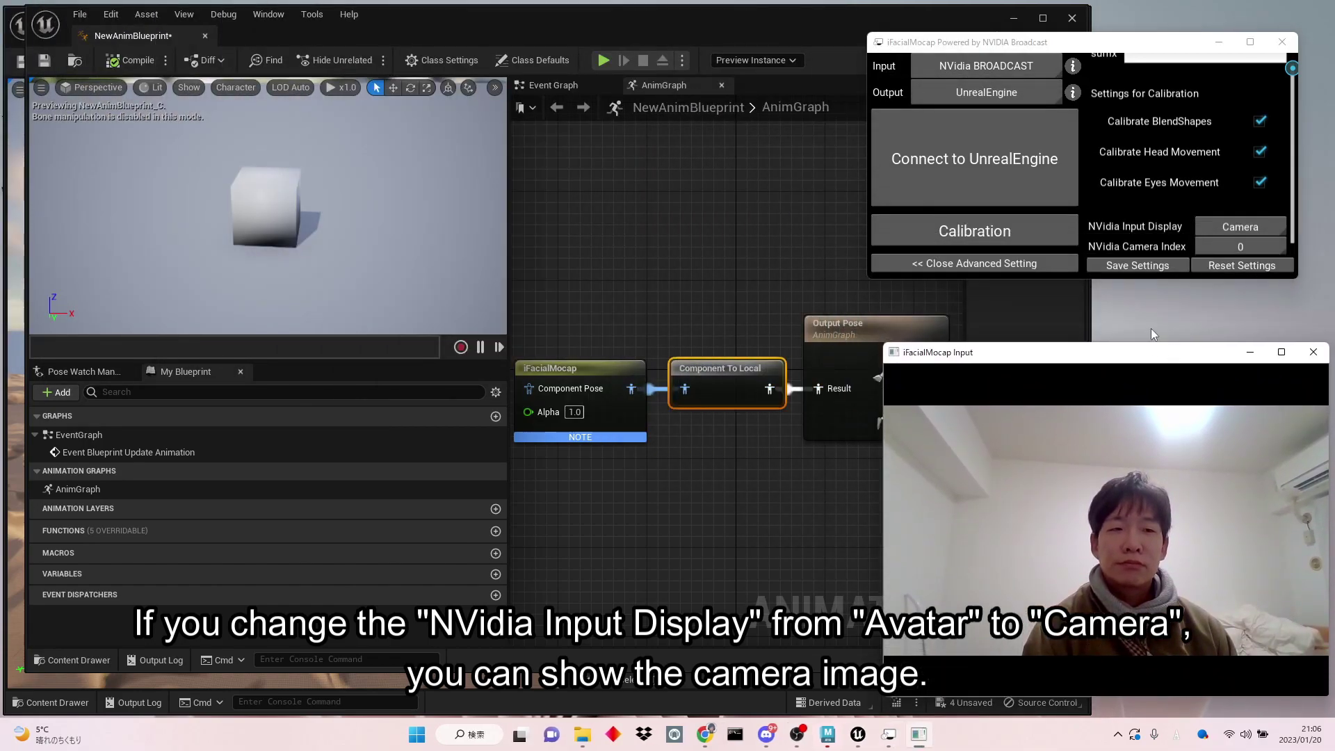